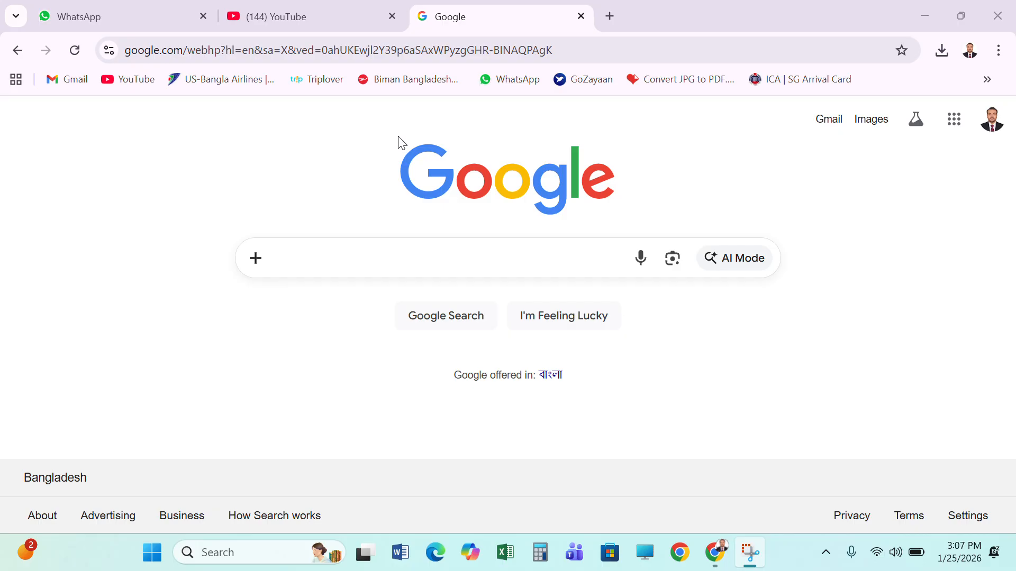
# Search Google for "sg arrival cad"
pyautogui.click(361, 258)
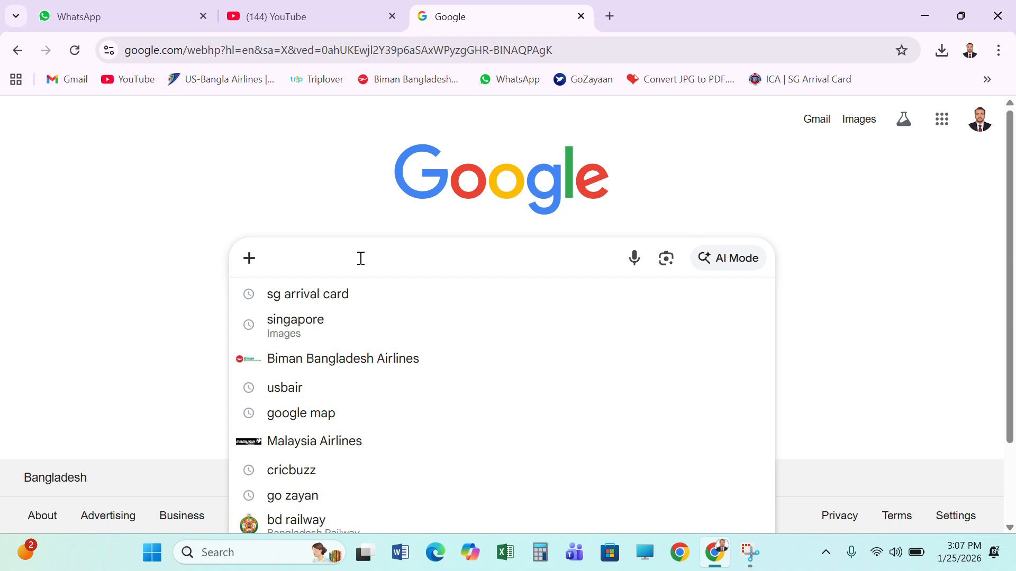
pyautogui.write('sg a')
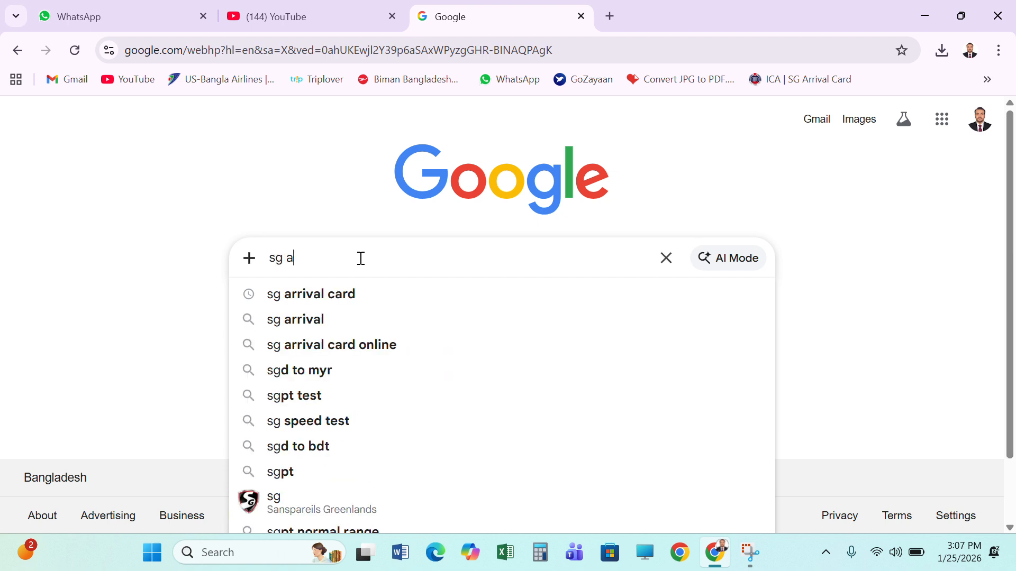
pyautogui.write('rrival ')
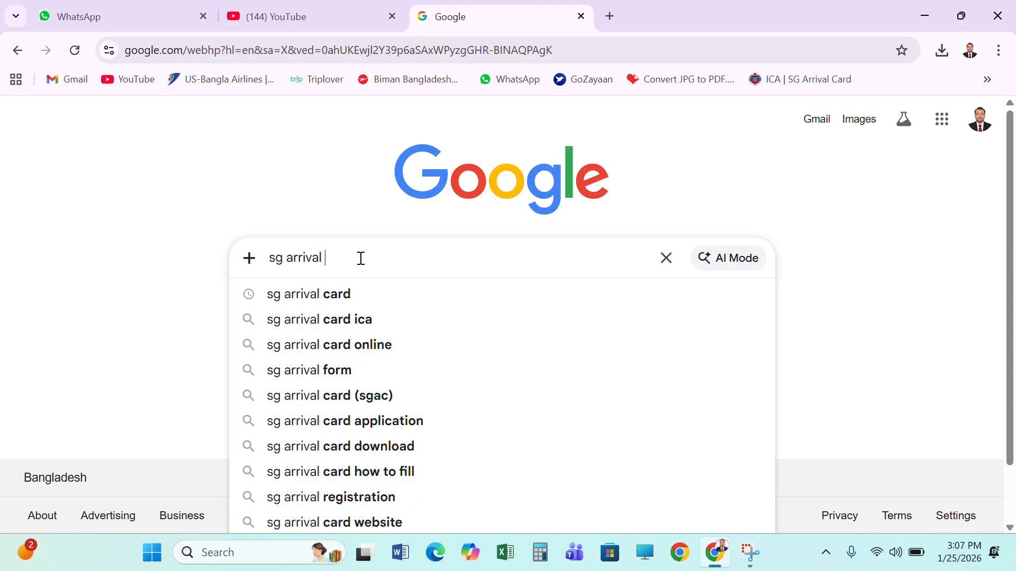
pyautogui.write('cad')
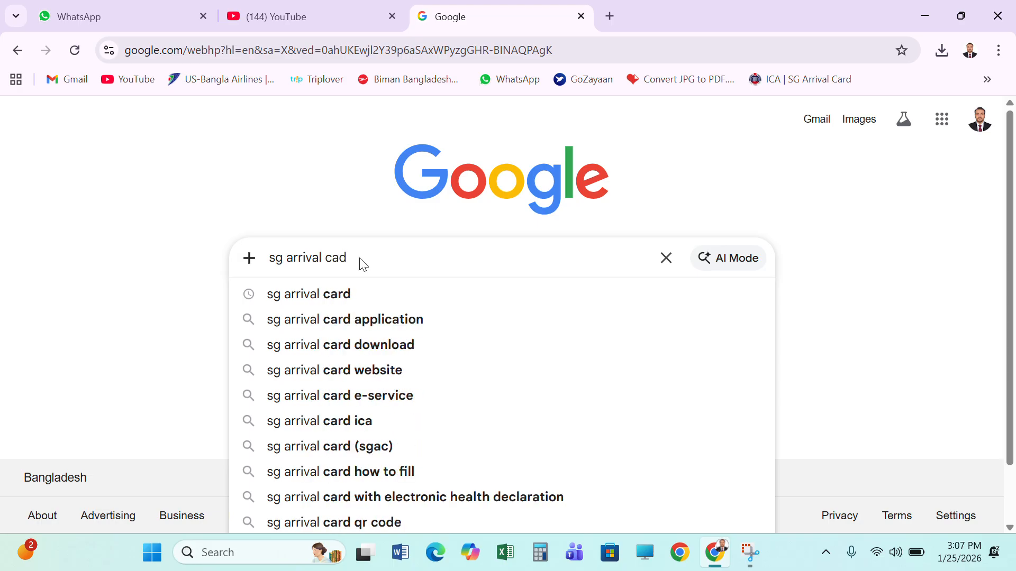
pyautogui.press('Return')
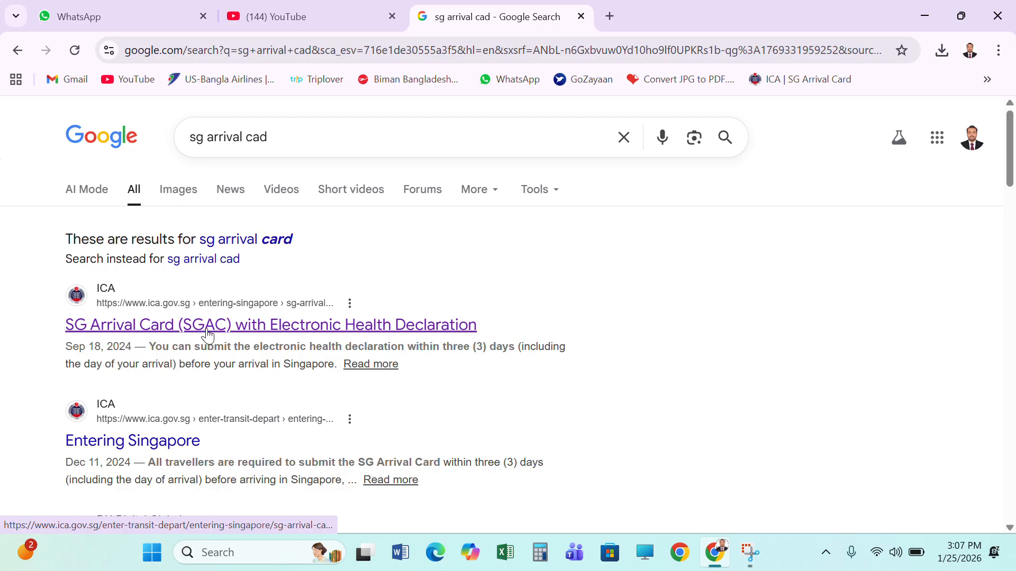
# Open ICA's SG Arrival Card (SGAC) with Electronic Health Declaration page and go to its online submission portal
pyautogui.click(272, 329)
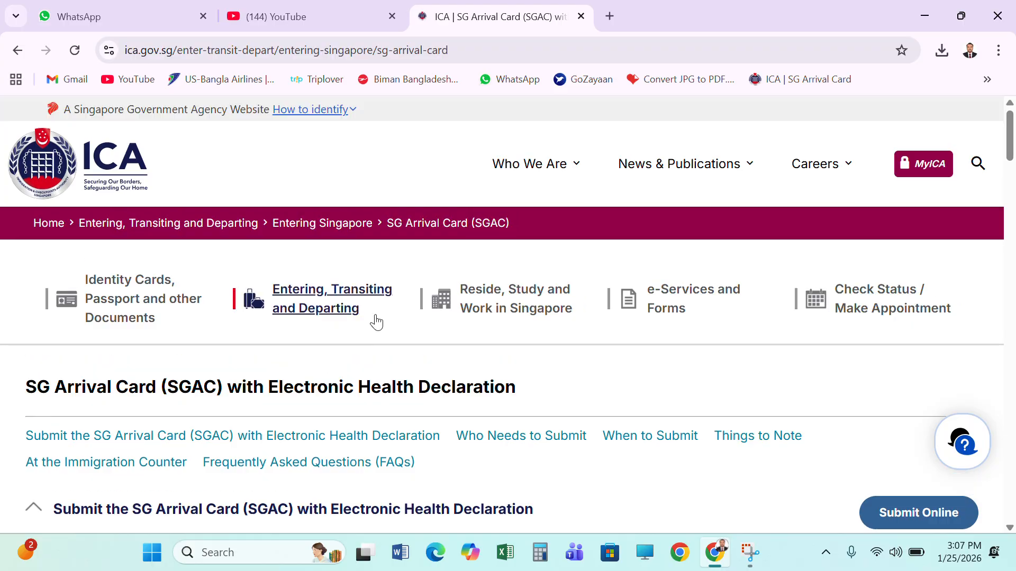
pyautogui.scroll(-3, 376, 321)
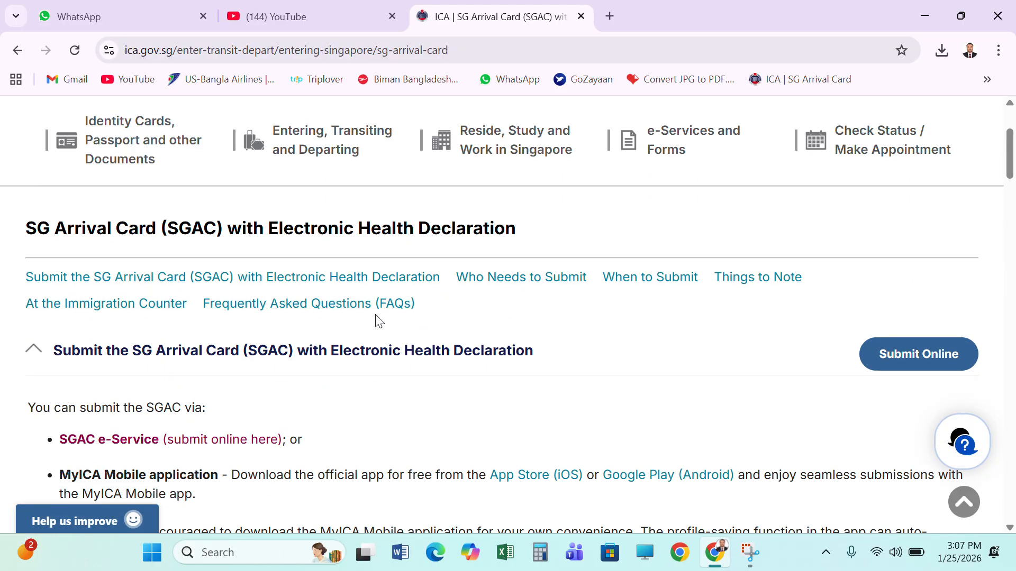
pyautogui.click(939, 358)
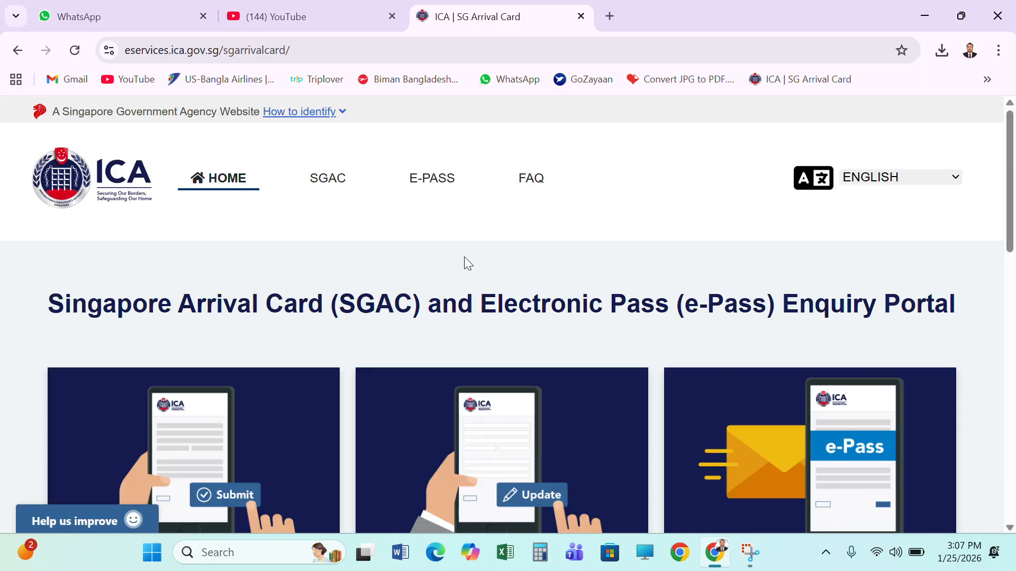
# Go to the portal's SGAC section and start a new Submit SGAC application
pyautogui.scroll(-2, 465, 254)
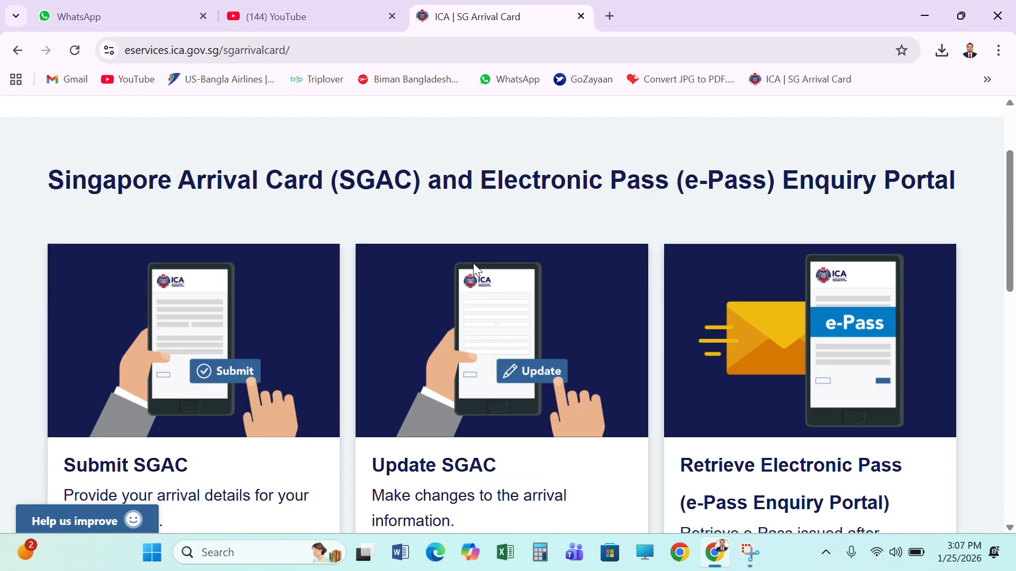
pyautogui.scroll(3, 336, 270)
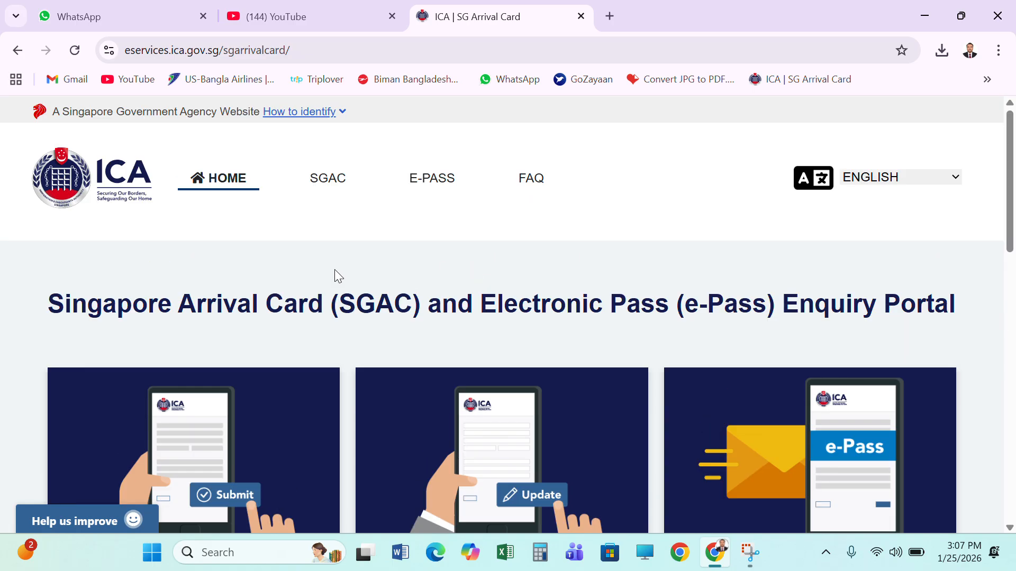
pyautogui.click(335, 187)
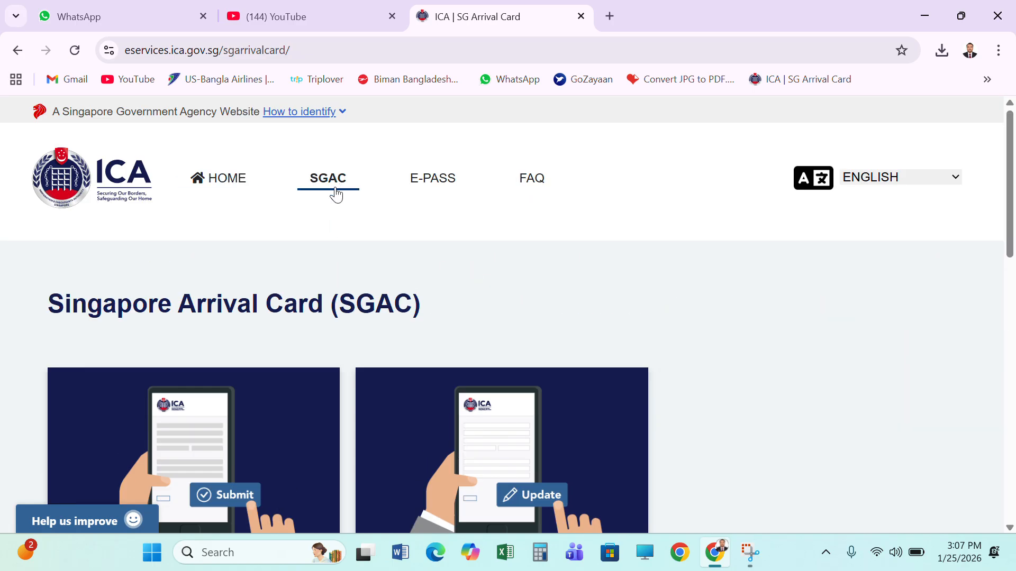
pyautogui.scroll(-5, 632, 318)
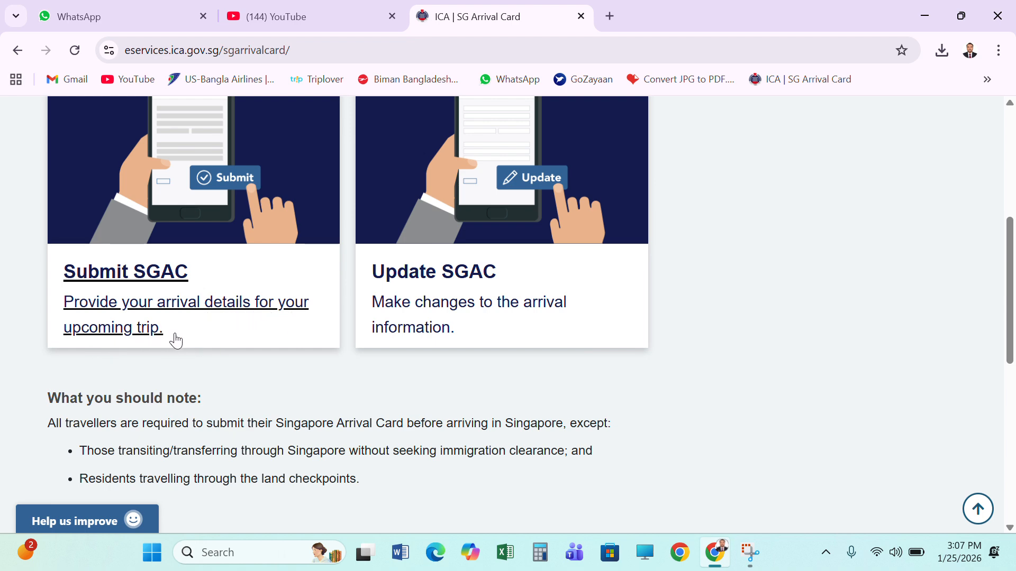
pyautogui.scroll(3, 195, 336)
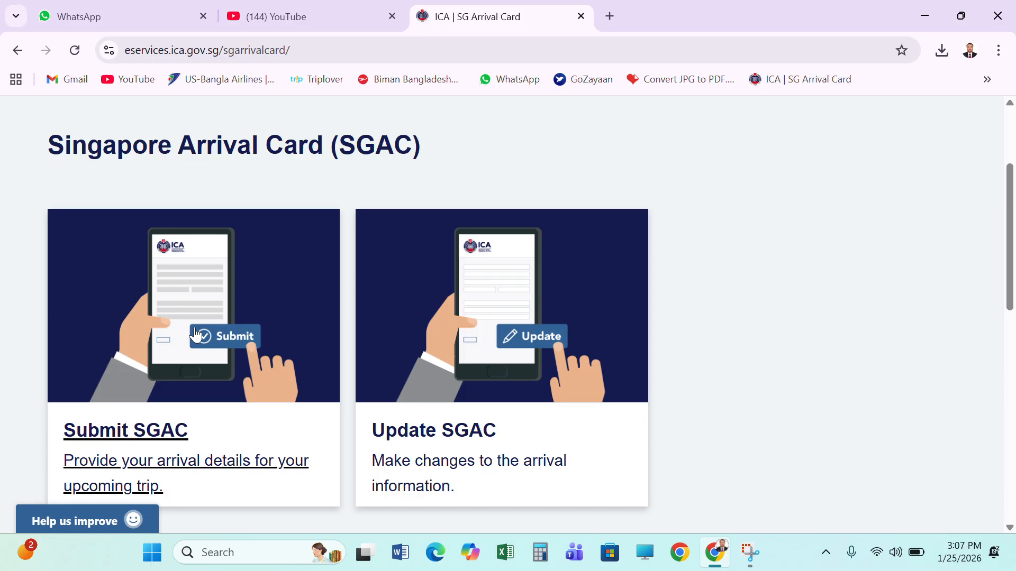
pyautogui.scroll(-1, 194, 336)
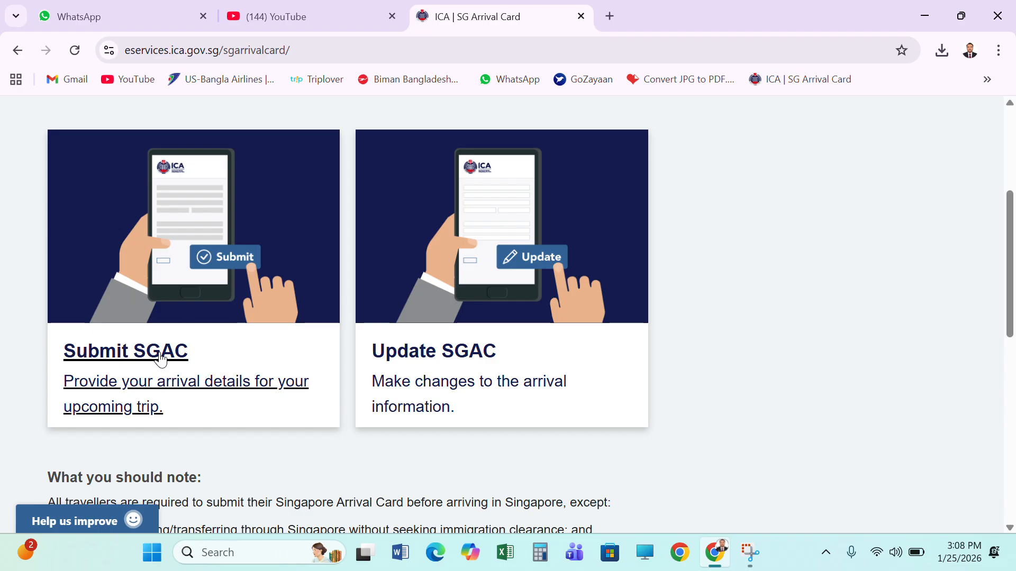
pyautogui.doubleClick(174, 351)
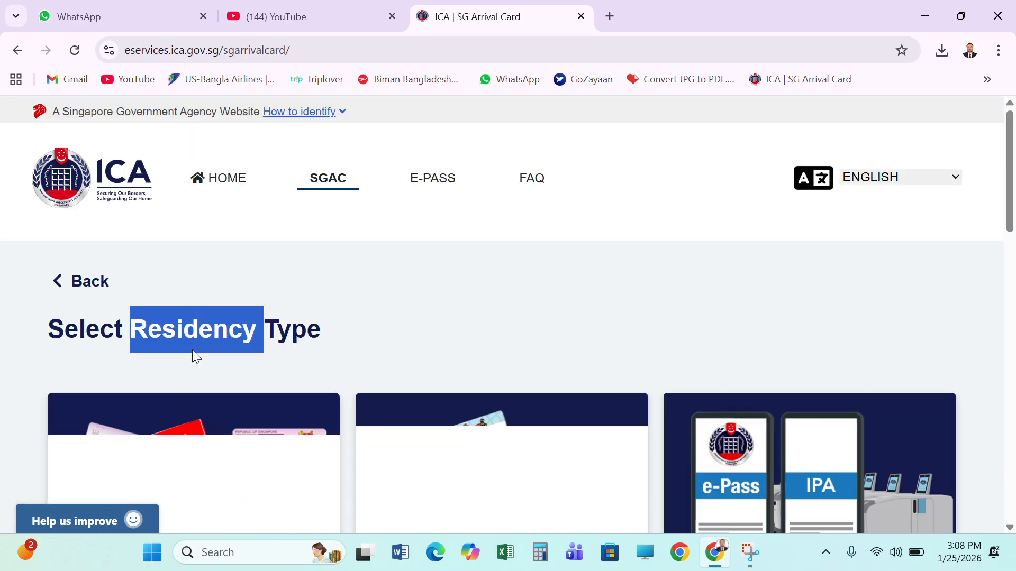
# Choose Foreign Visitor / In-Principle Approval Holder as the residency type
pyautogui.scroll(-5, 447, 306)
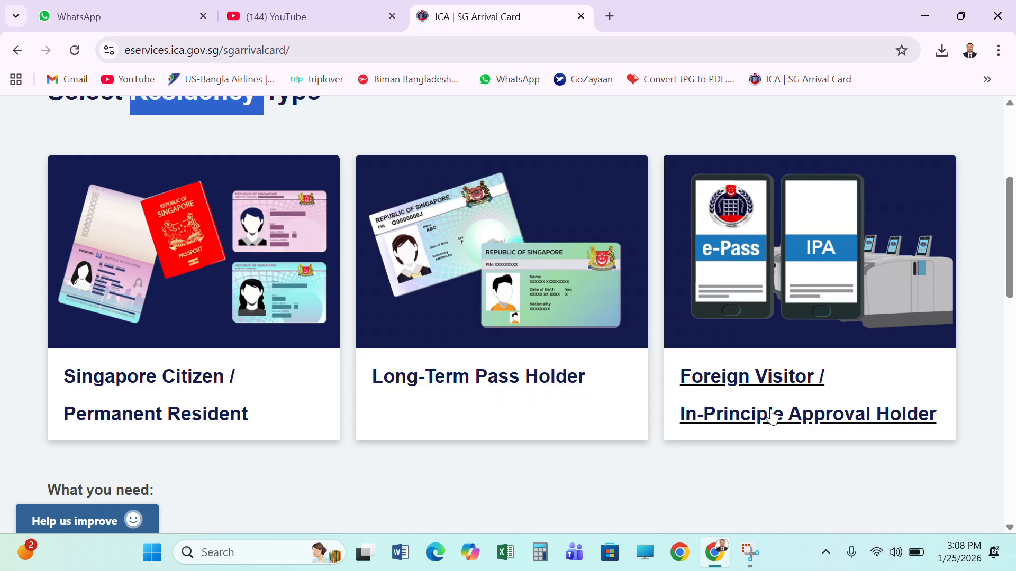
pyautogui.scroll(3, 798, 396)
pyautogui.scroll(-3, 788, 399)
pyautogui.click(785, 387)
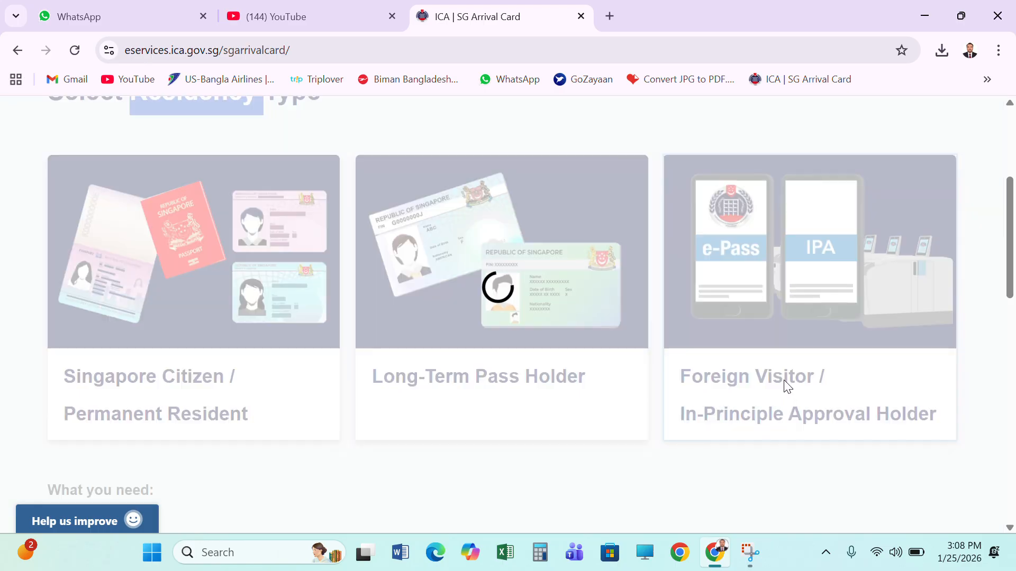
# Set the lead traveller's date of arrival to 27/01/2026
pyautogui.scroll(-2, 614, 335)
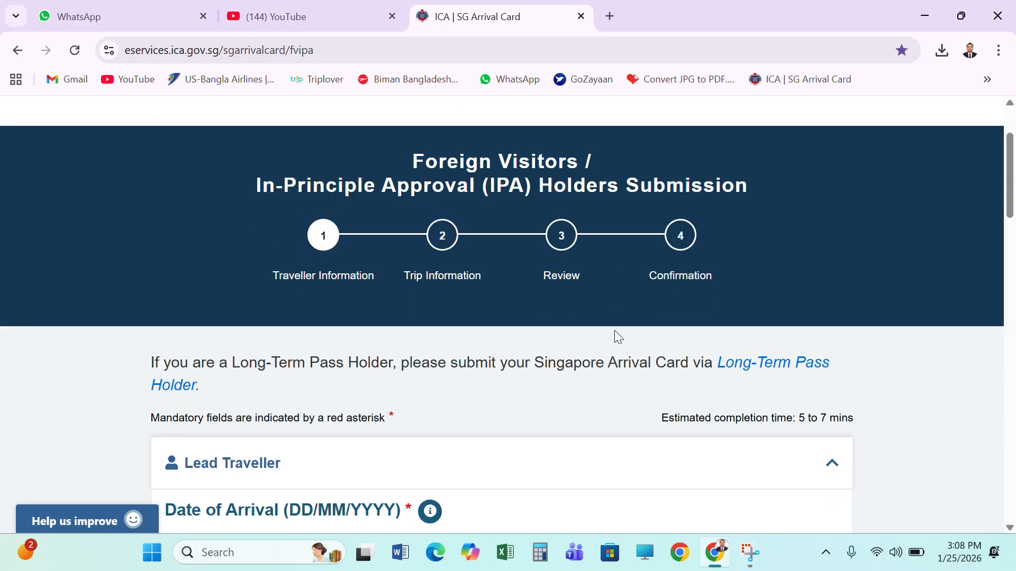
pyautogui.scroll(-1, 511, 324)
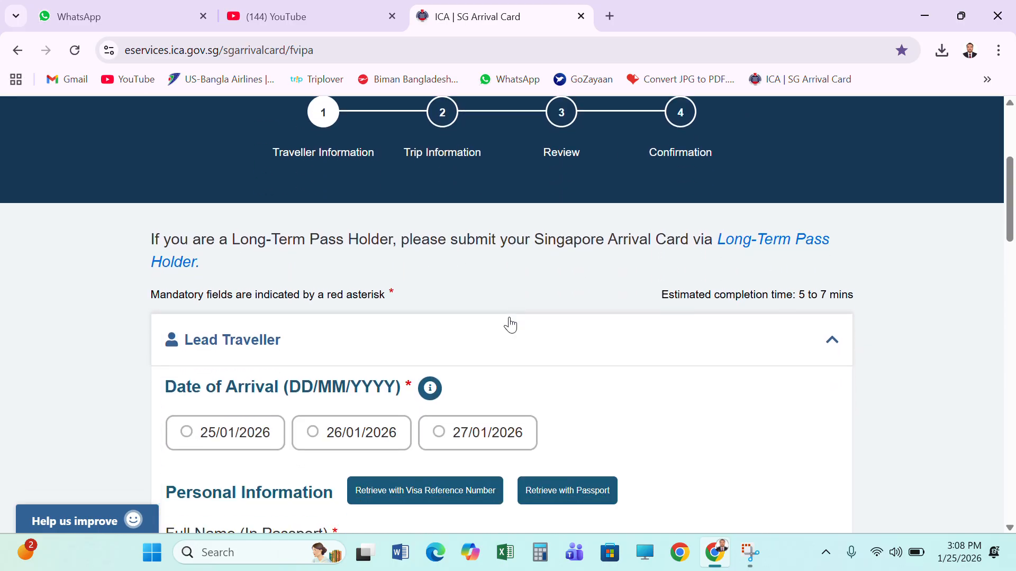
pyautogui.scroll(2, 509, 324)
pyautogui.scroll(-2, 509, 324)
pyautogui.scroll(-3, 509, 324)
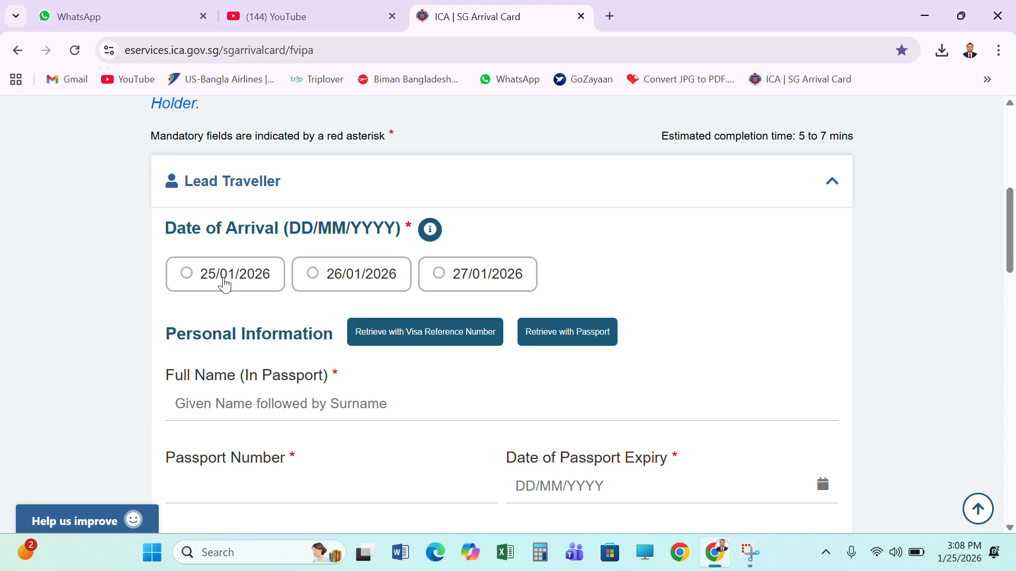
pyautogui.click(476, 276)
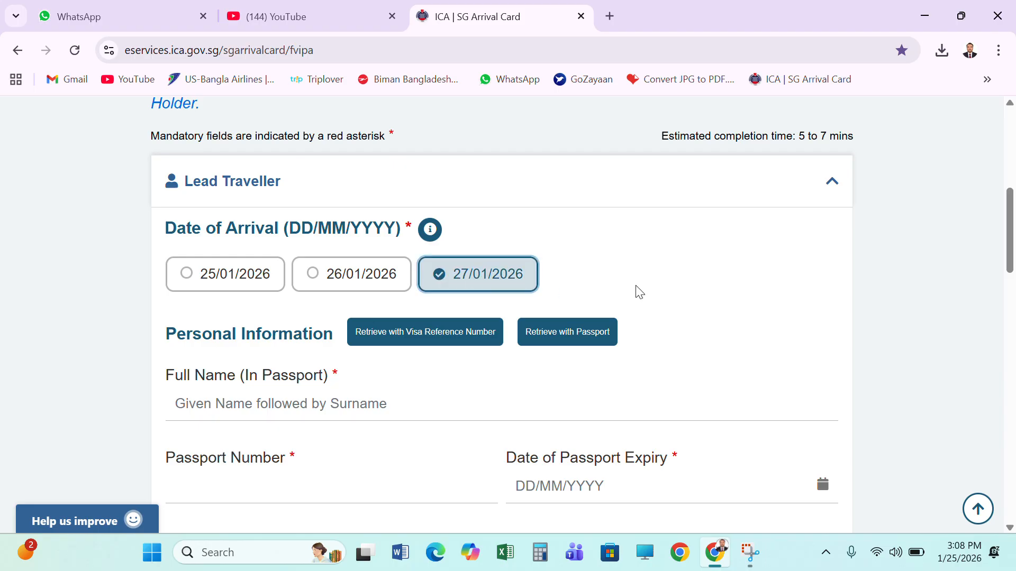
# Enter the lead traveller's full name as shown in the passport
pyautogui.scroll(-3, 639, 292)
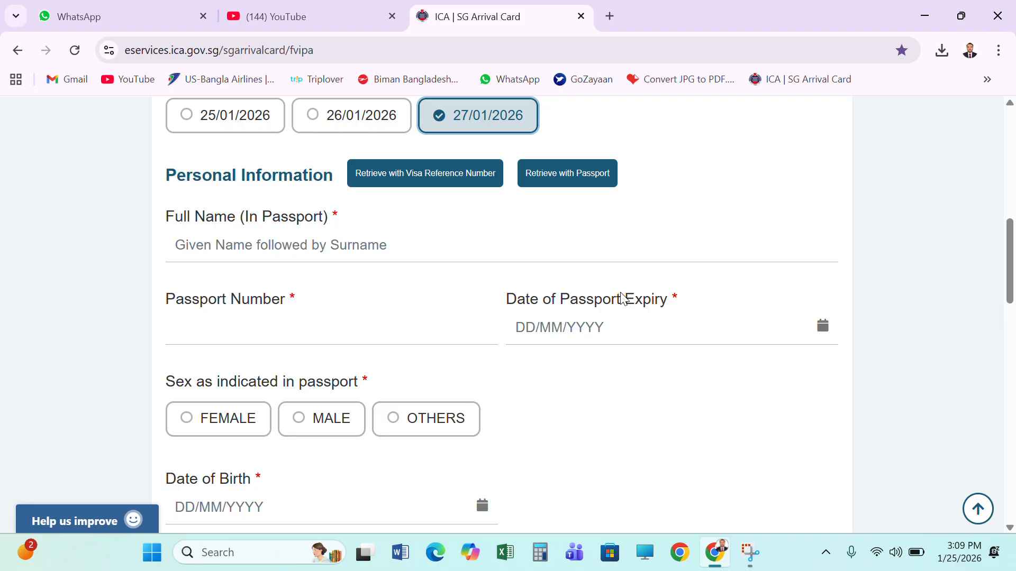
pyautogui.click(272, 329)
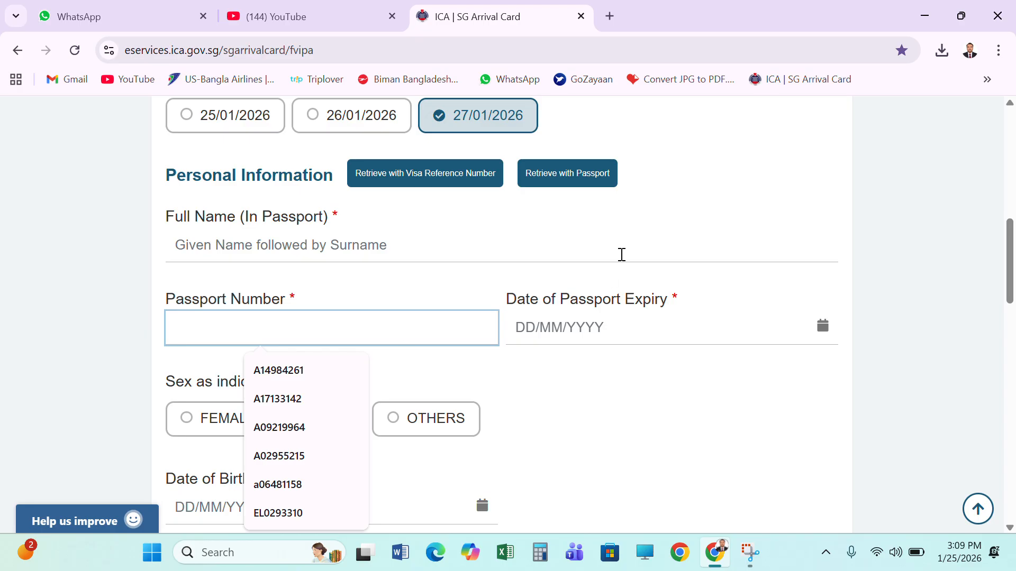
pyautogui.click(364, 245)
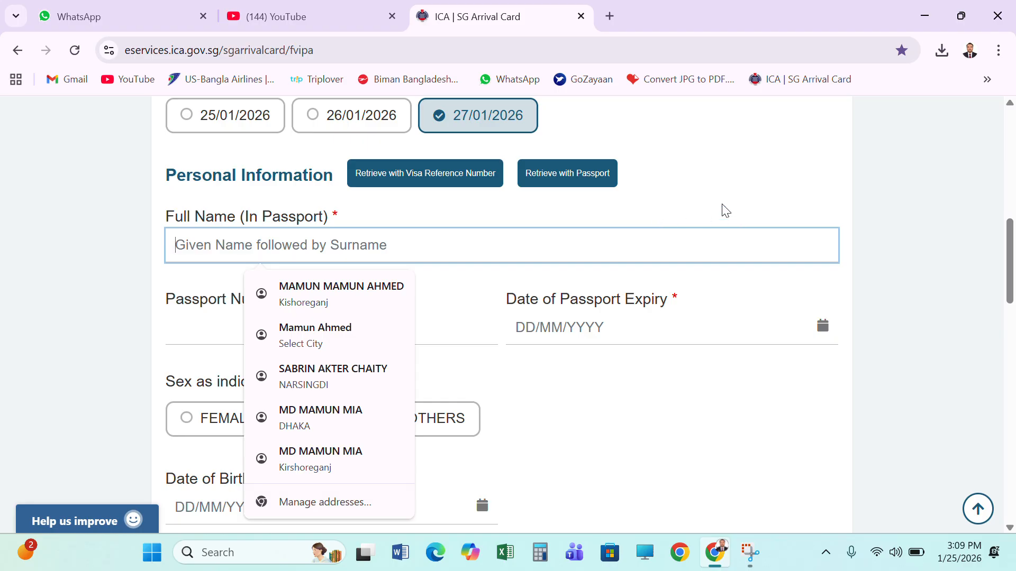
pyautogui.write('T')
pyautogui.press('BackSpace')
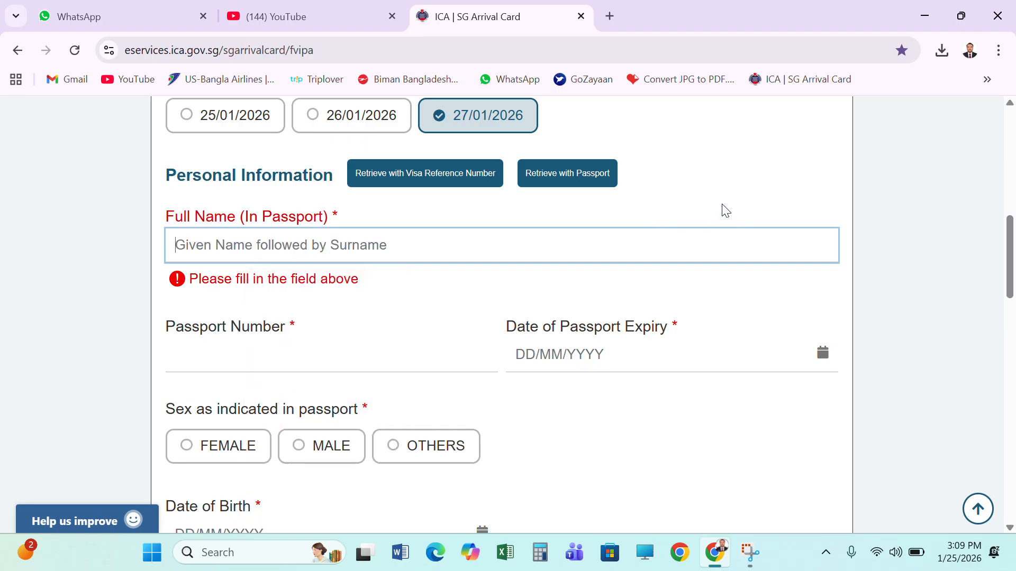
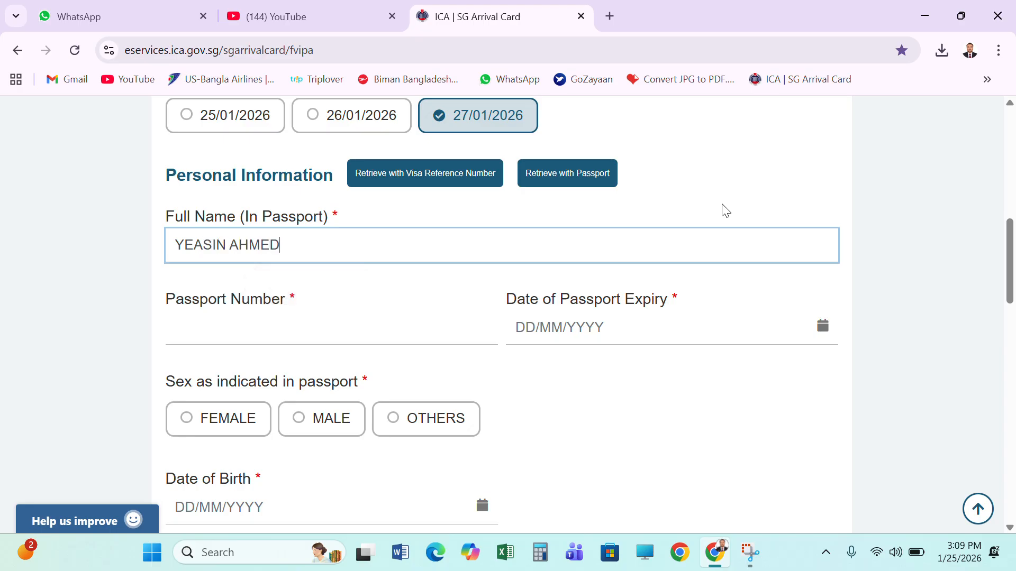
# Enter the lead traveller's passport number
pyautogui.click(254, 324)
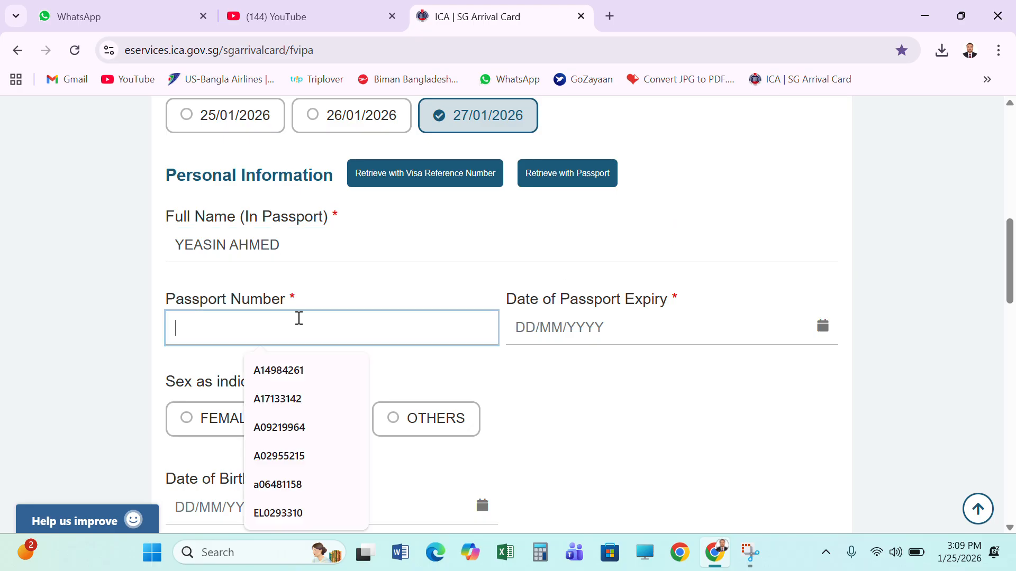
pyautogui.write('A00000')
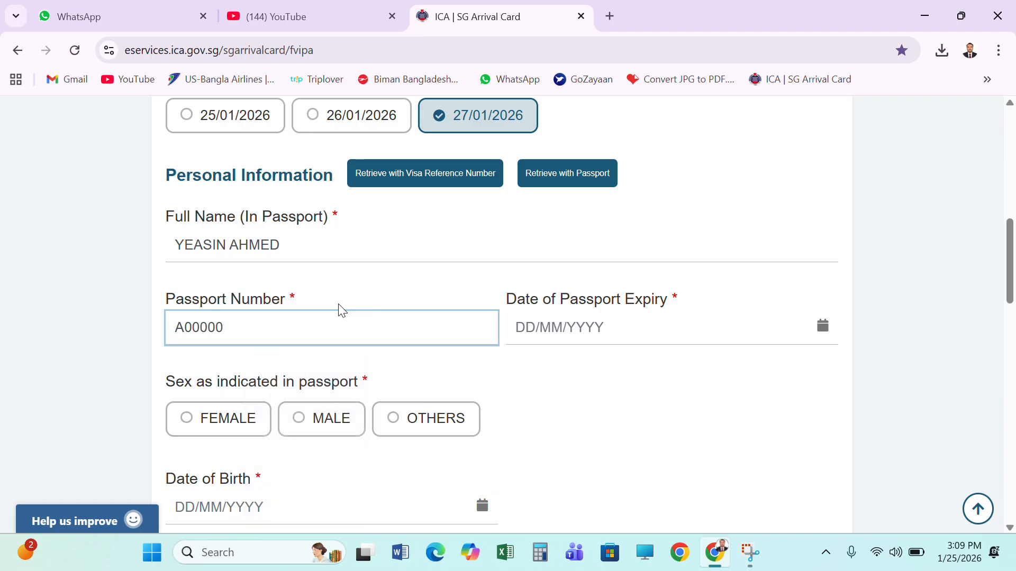
pyautogui.write('00')
pyautogui.click(632, 324)
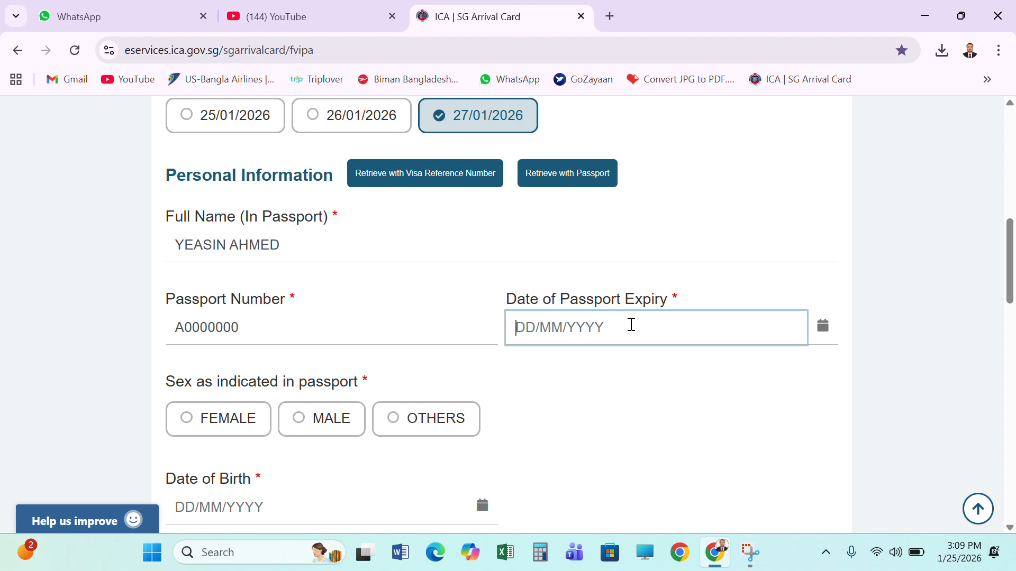
pyautogui.write('12/1')
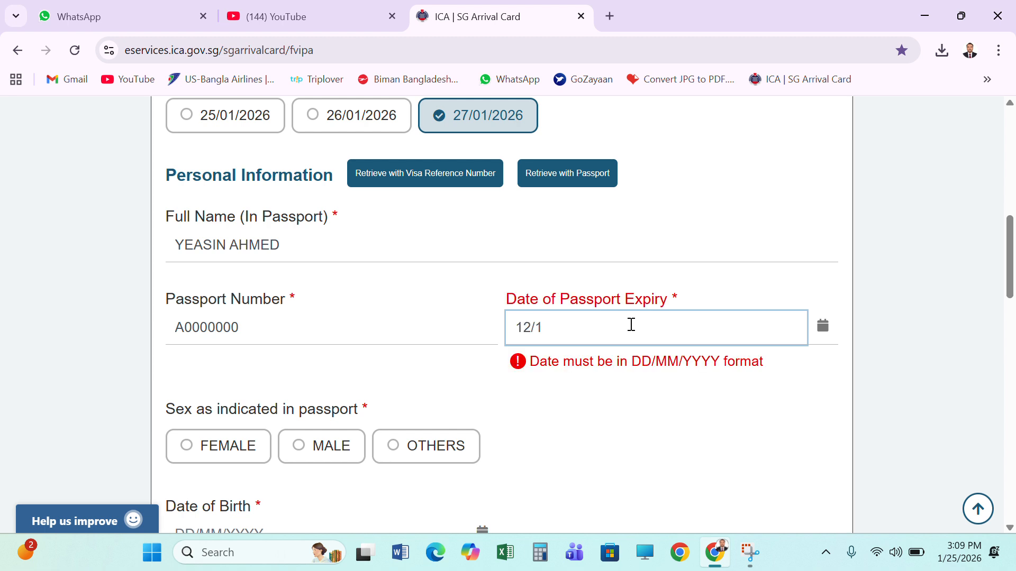
pyautogui.write('0/2000')
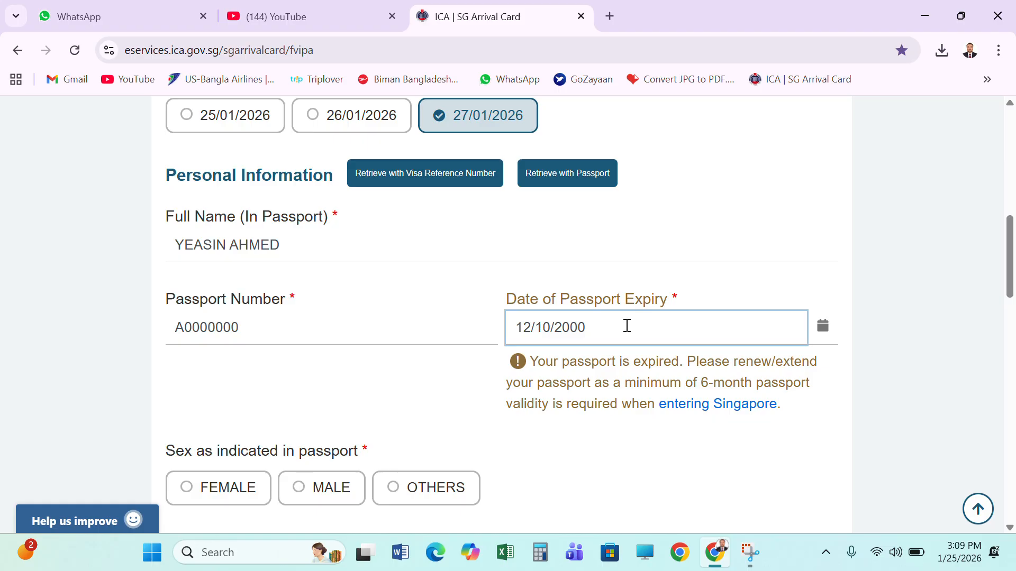
pyautogui.press('BackSpace')
pyautogui.press('BackSpace')
pyautogui.press('BackSpace')
pyautogui.press('BackSpace')
pyautogui.press('BackSpace')
pyautogui.press('BackSpace')
pyautogui.press('BackSpace')
pyautogui.press('BackSpace')
pyautogui.press('BackSpace')
pyautogui.press('BackSpace')
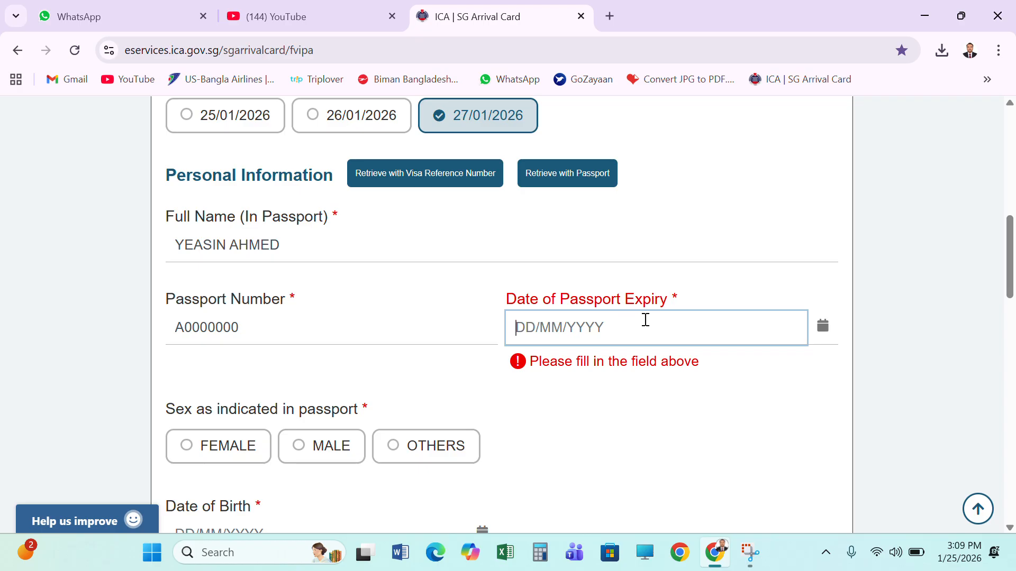
# Set the date of passport expiry to 07/03/2032
pyautogui.write('0')
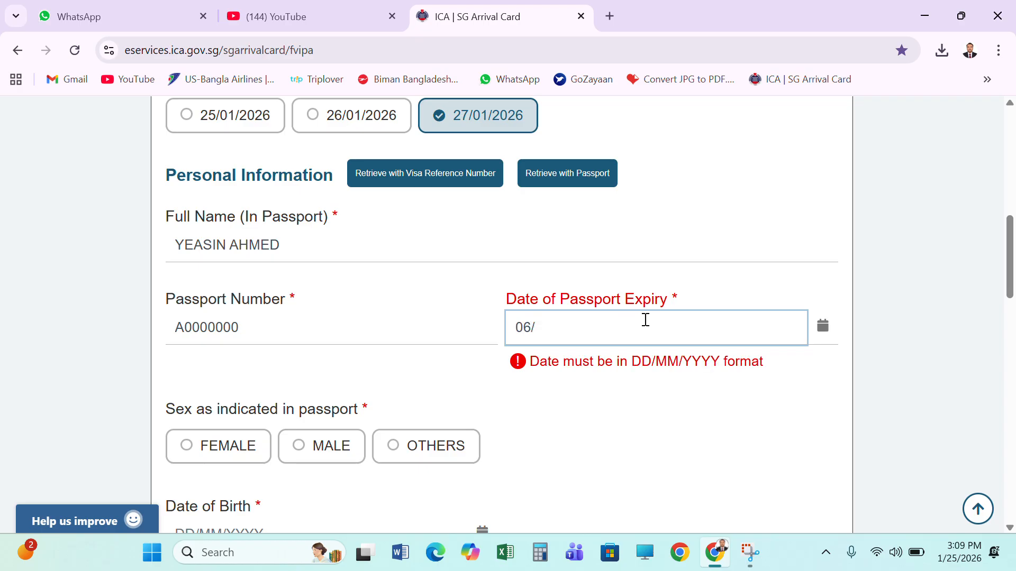
pyautogui.write('6/')
pyautogui.press('BackSpace')
pyautogui.press('BackSpace')
pyautogui.write('7/03/2032')
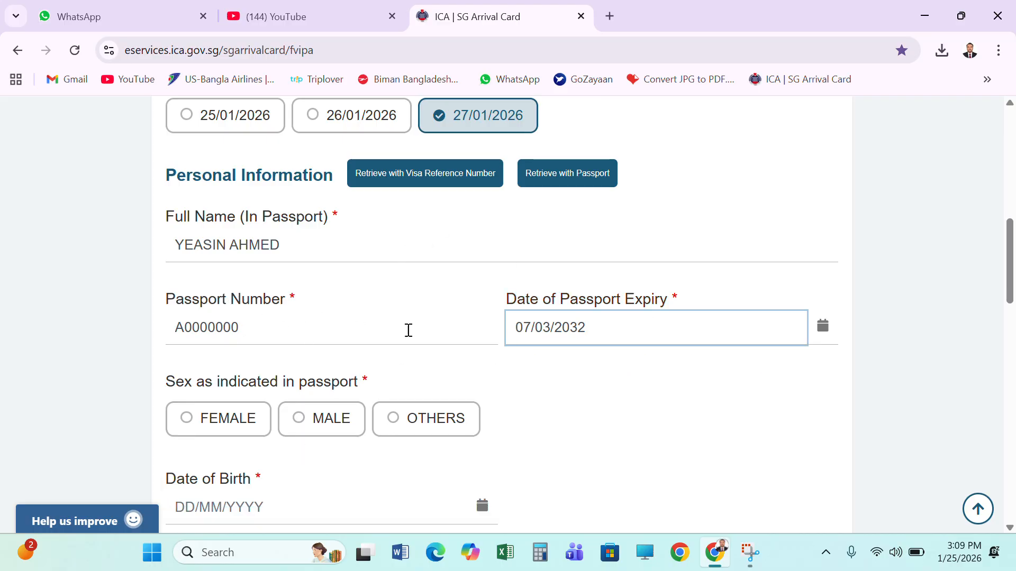
# Select MALE as the sex indicated in the passport and enter the lead traveller's date of birth
pyautogui.scroll(-3, 325, 370)
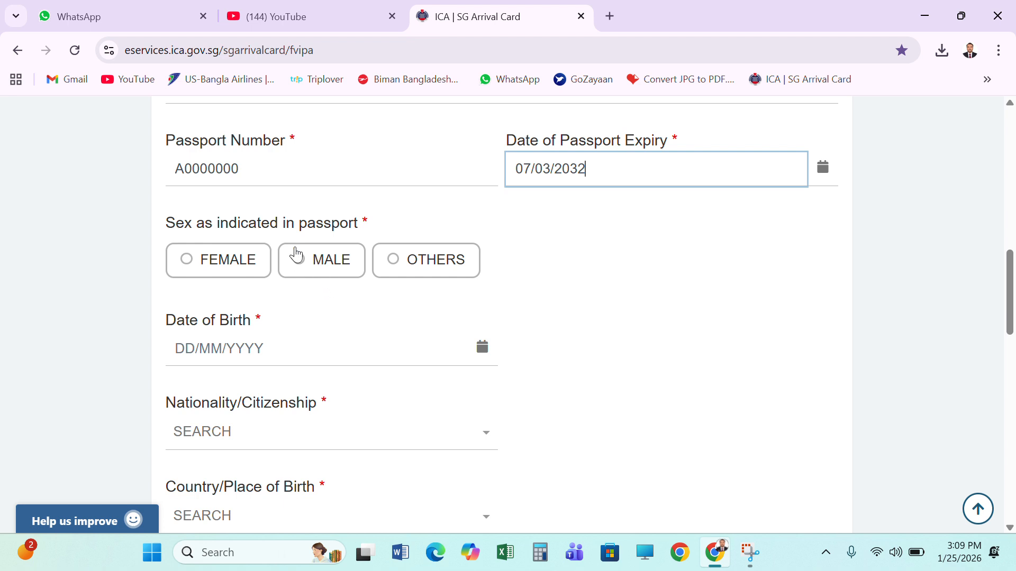
pyautogui.click(327, 260)
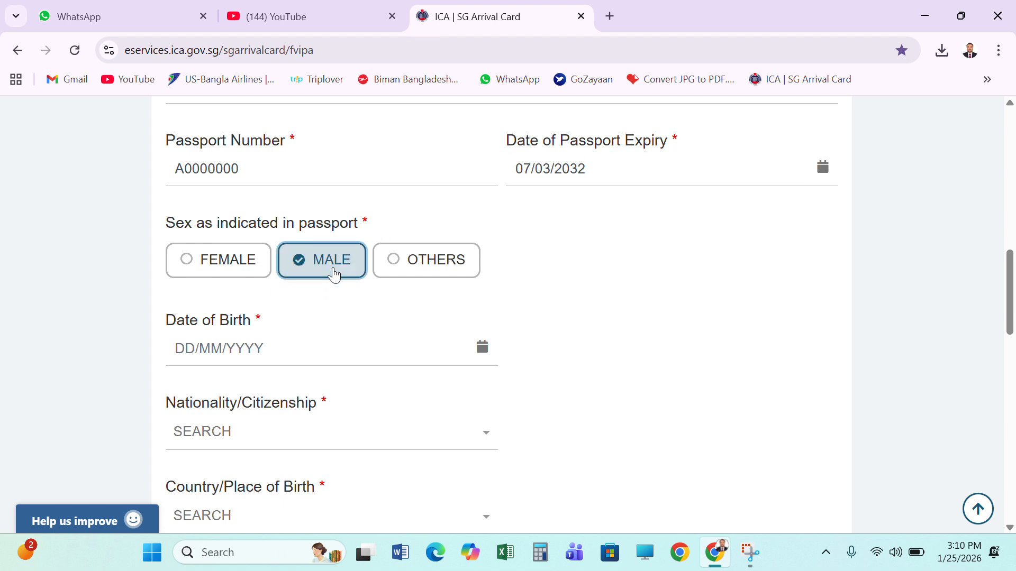
pyautogui.scroll(-2, 431, 331)
pyautogui.click(273, 272)
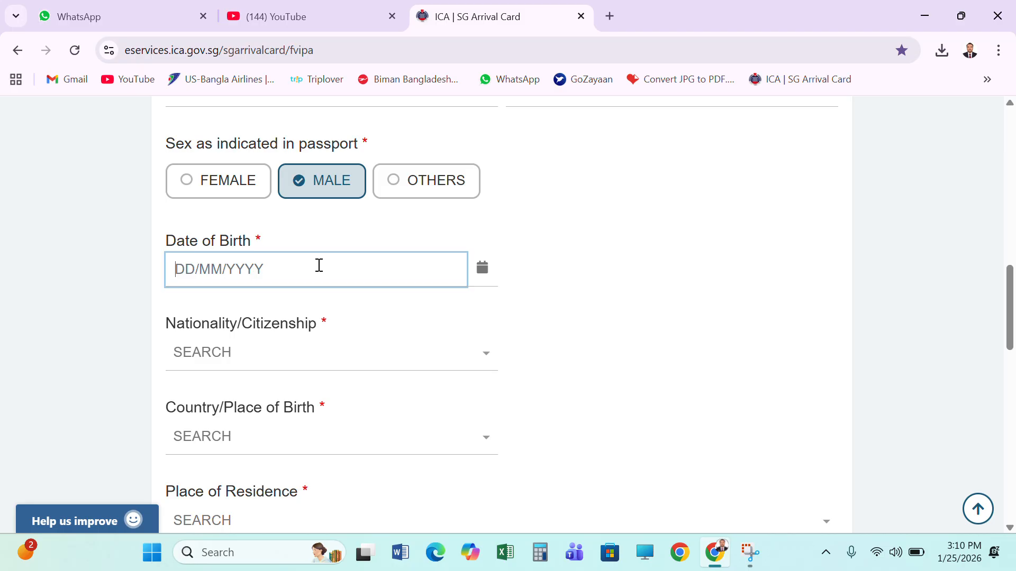
pyautogui.write('31/')
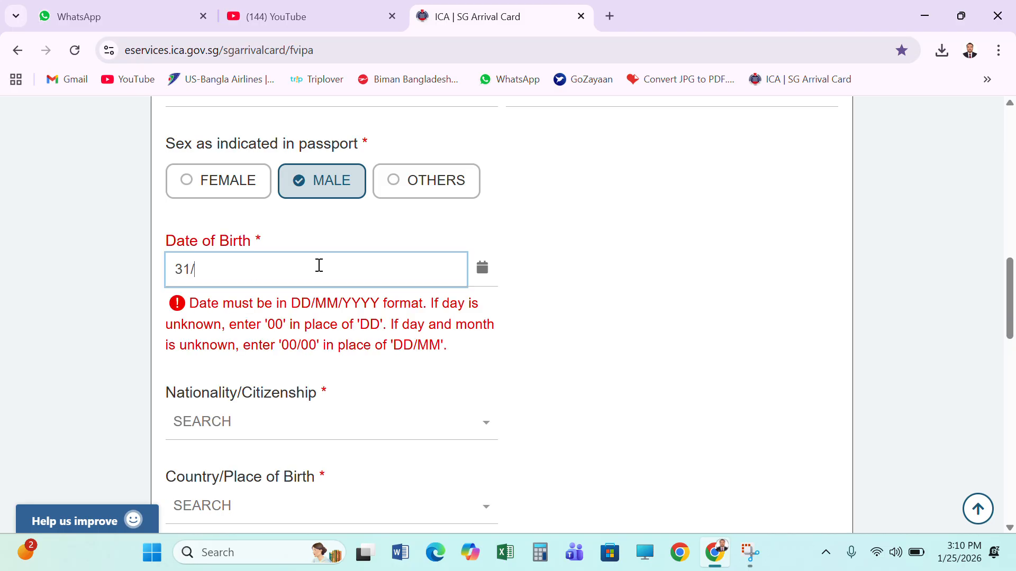
pyautogui.write('2/2000')
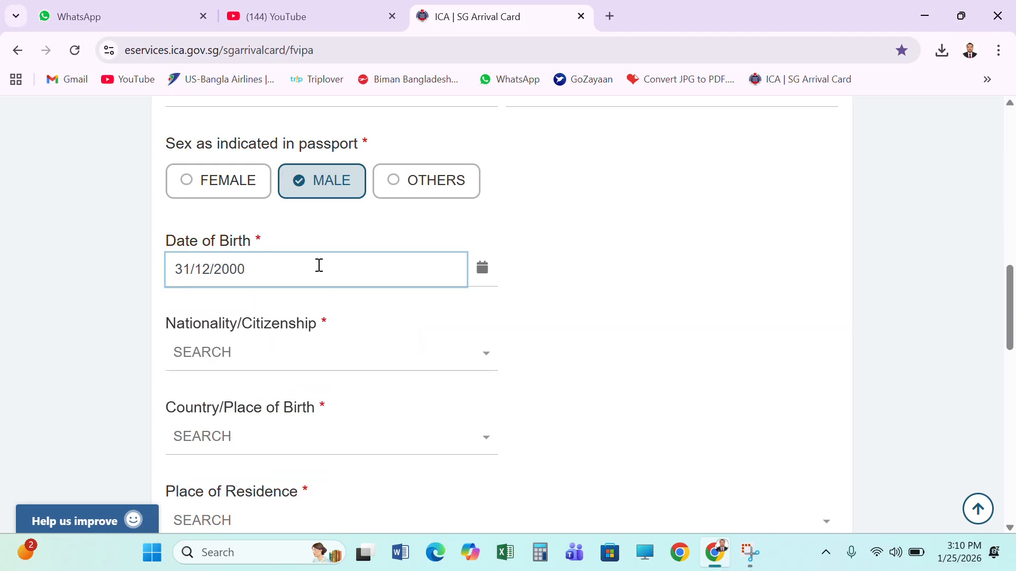
# Set the lead traveller's nationality/citizenship to BANGLADESHI
pyautogui.scroll(-3, 601, 308)
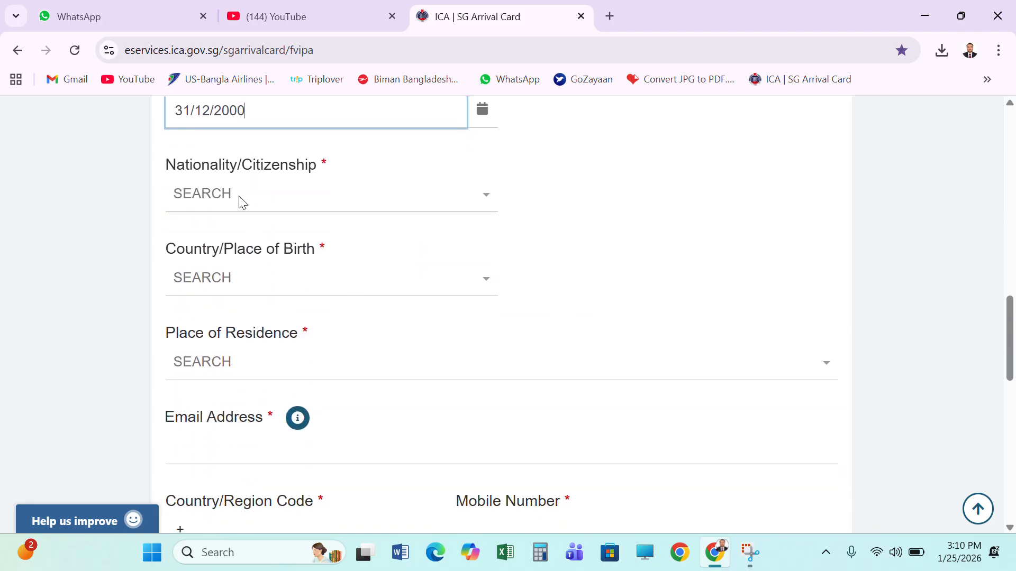
pyautogui.click(286, 192)
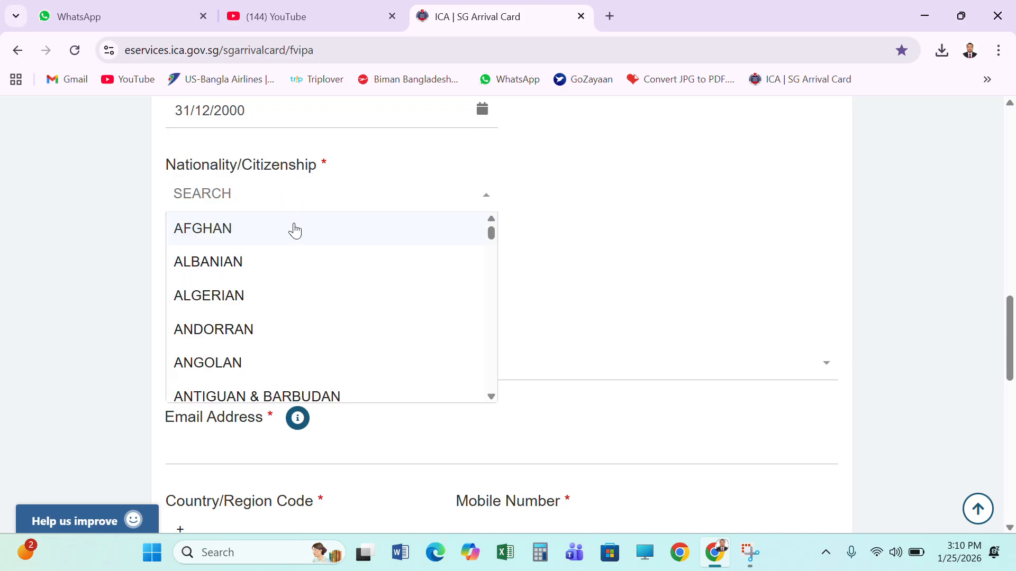
pyautogui.write('BA')
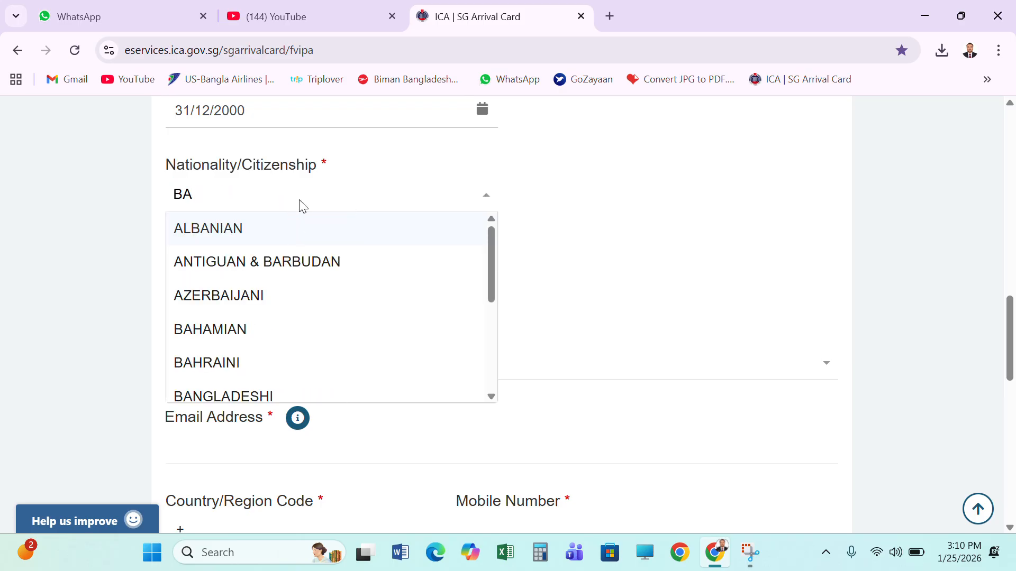
pyautogui.write('NFG')
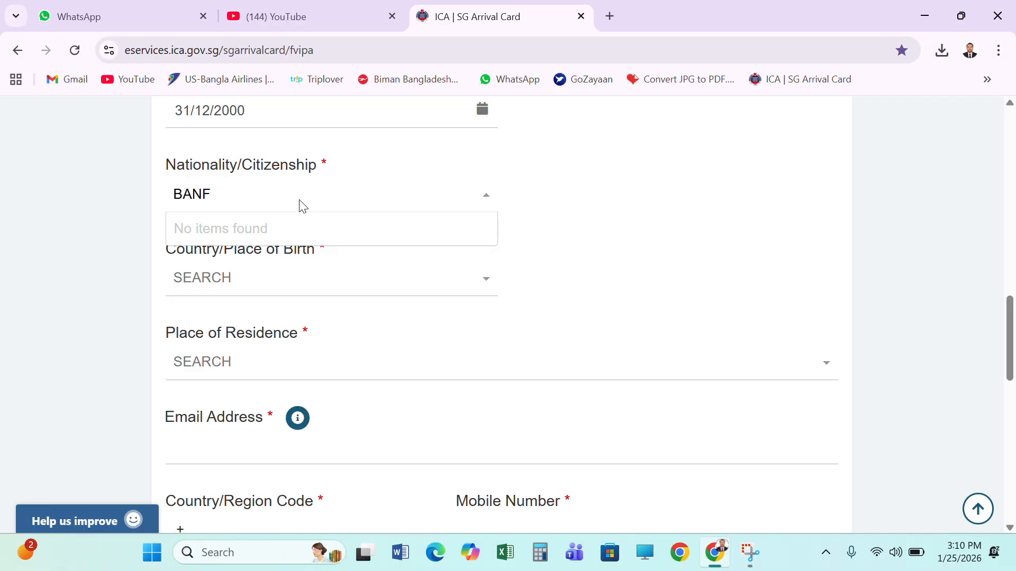
pyautogui.press('BackSpace')
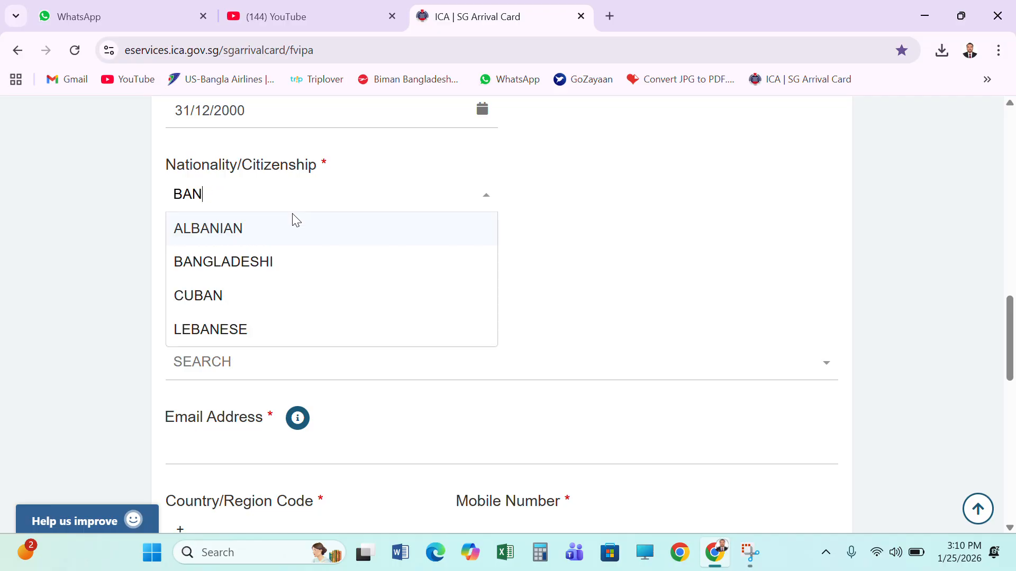
pyautogui.click(272, 262)
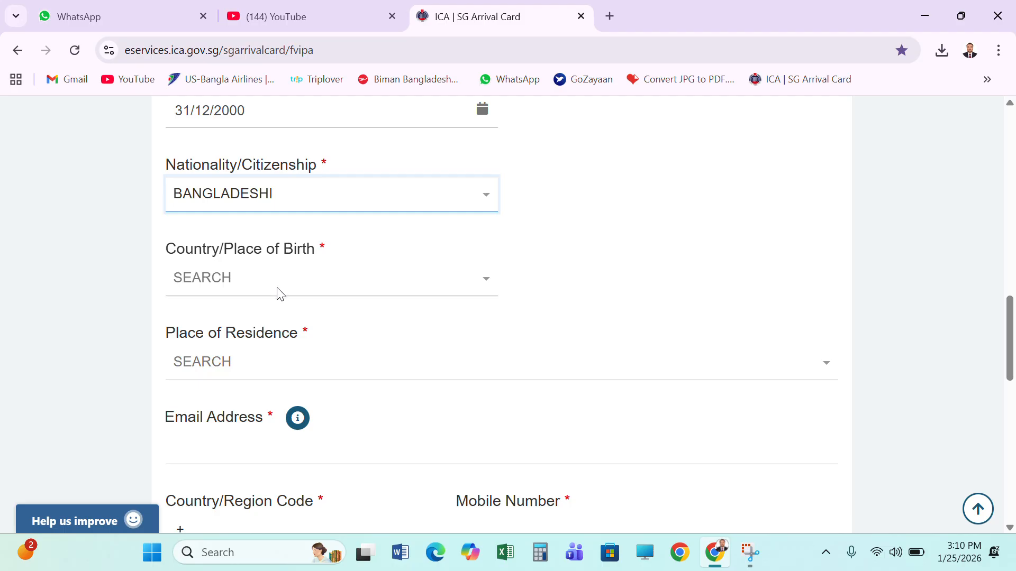
# Set the lead traveller's country/place of birth to BANGLADESH
pyautogui.click(316, 290)
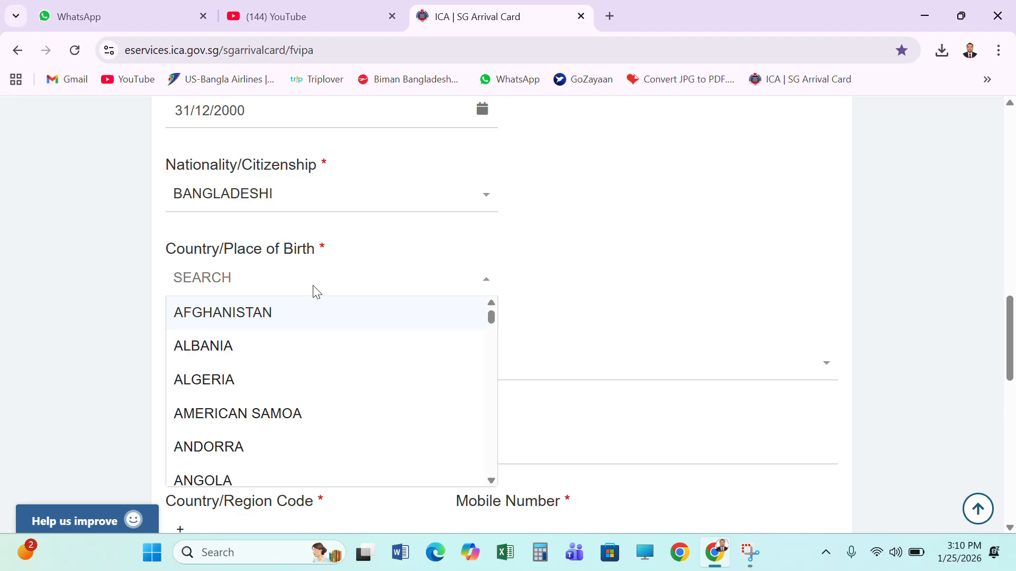
pyautogui.write('BANG')
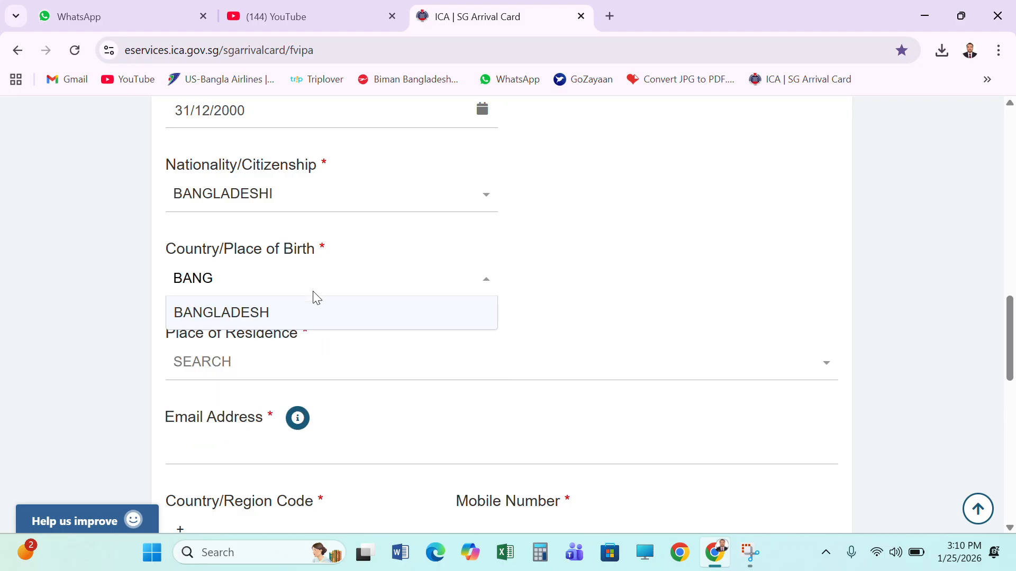
pyautogui.click(308, 322)
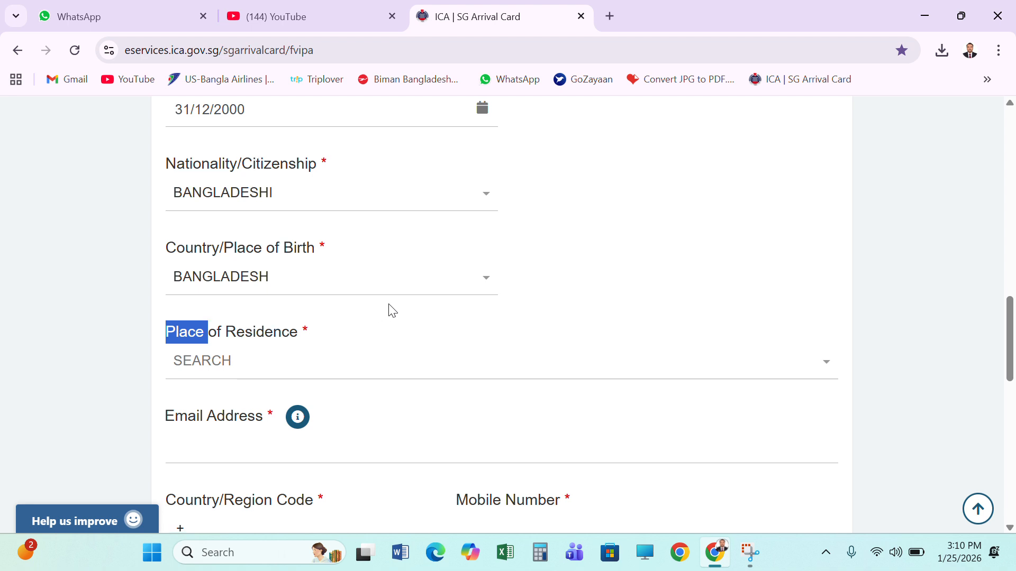
# Set the lead traveller's place of residence to BANGLADESH, DHAKA, DHAKA
pyautogui.scroll(-1, 342, 295)
pyautogui.click(233, 269)
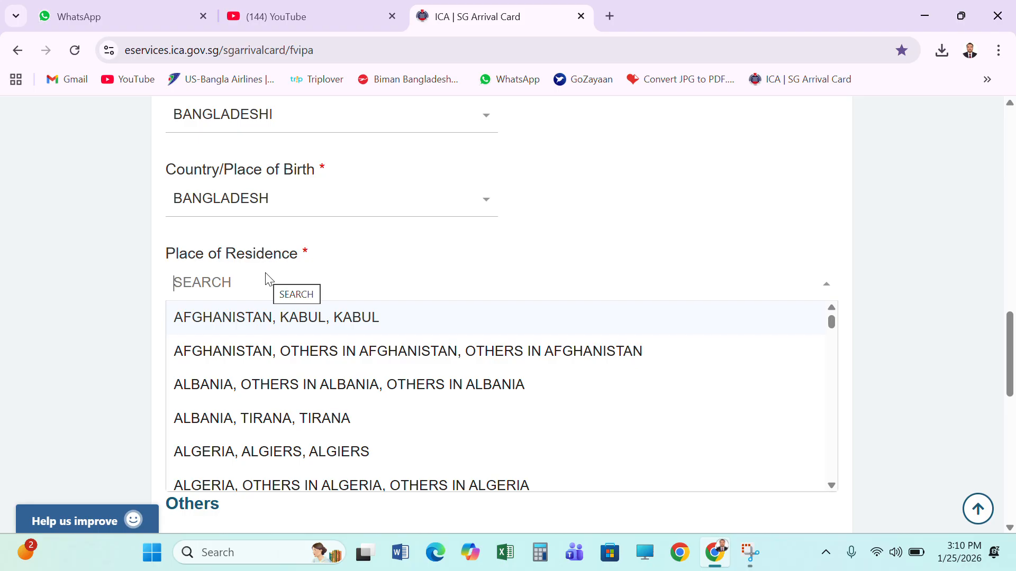
pyautogui.write('DHAK')
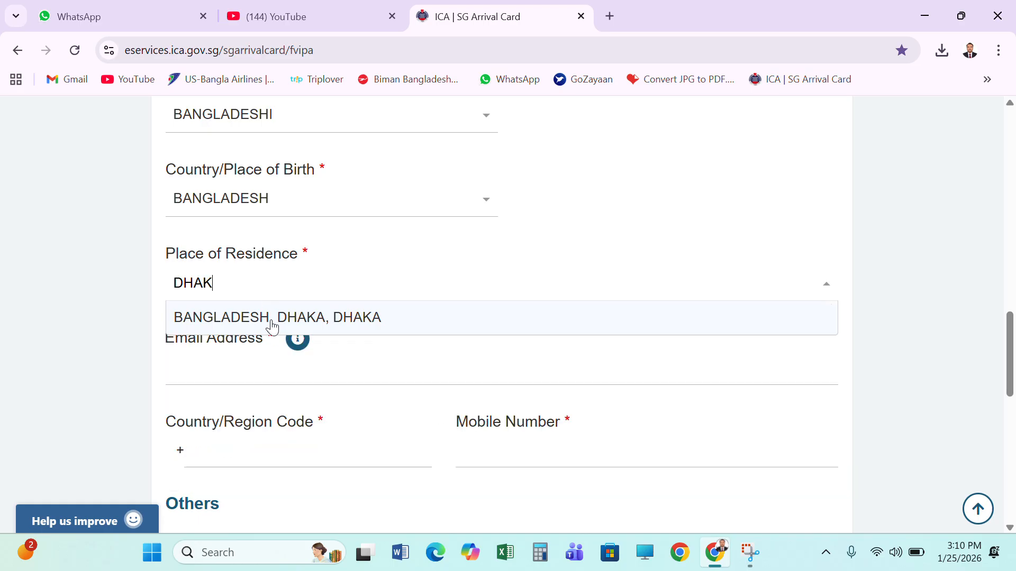
pyautogui.click(368, 317)
# Fill in the lead traveller's email address
pyautogui.scroll(-3, 383, 315)
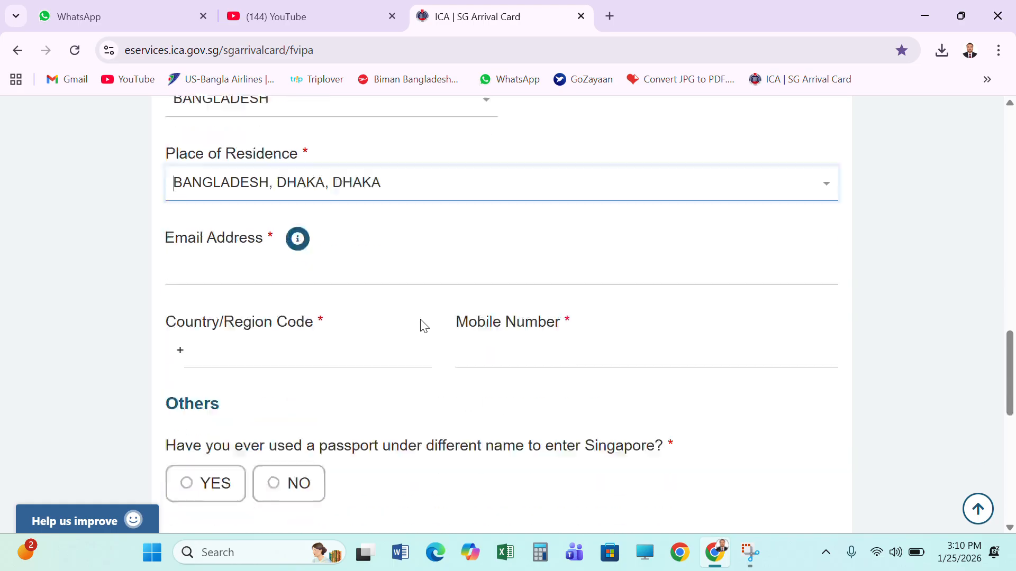
pyautogui.click(197, 204)
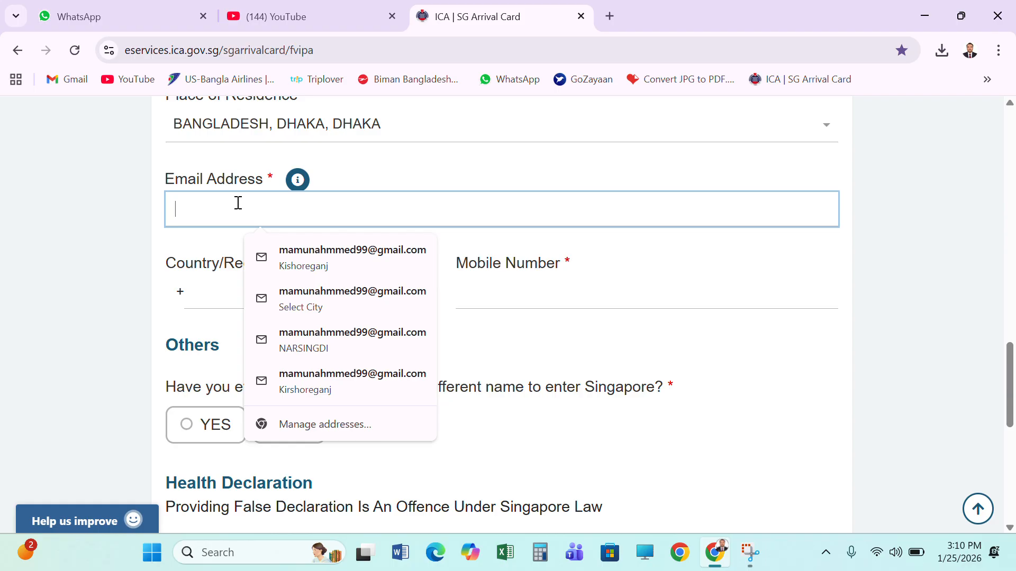
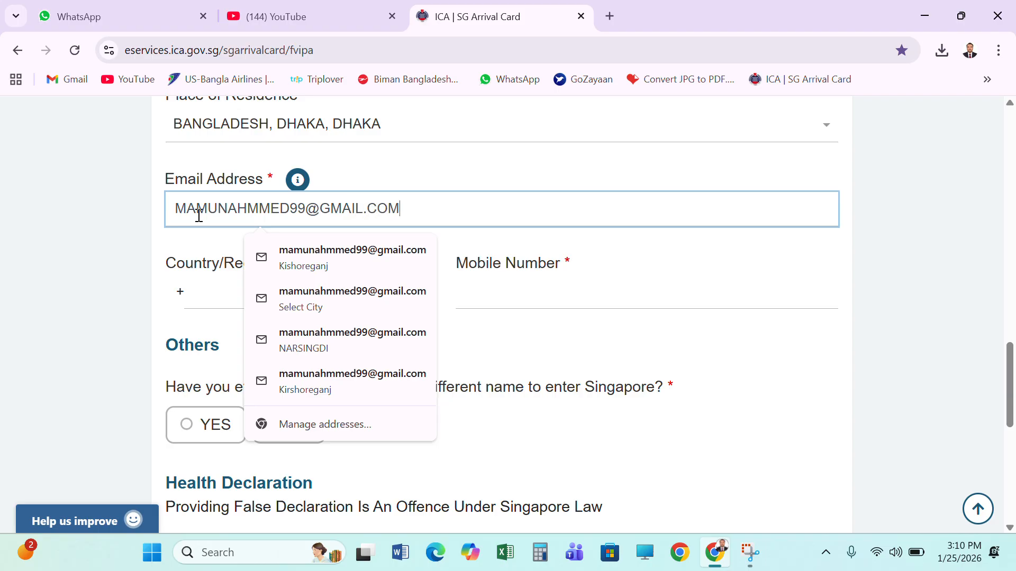
# Set the country/region code to 880 and enter the lead traveller's mobile number
pyautogui.click(222, 294)
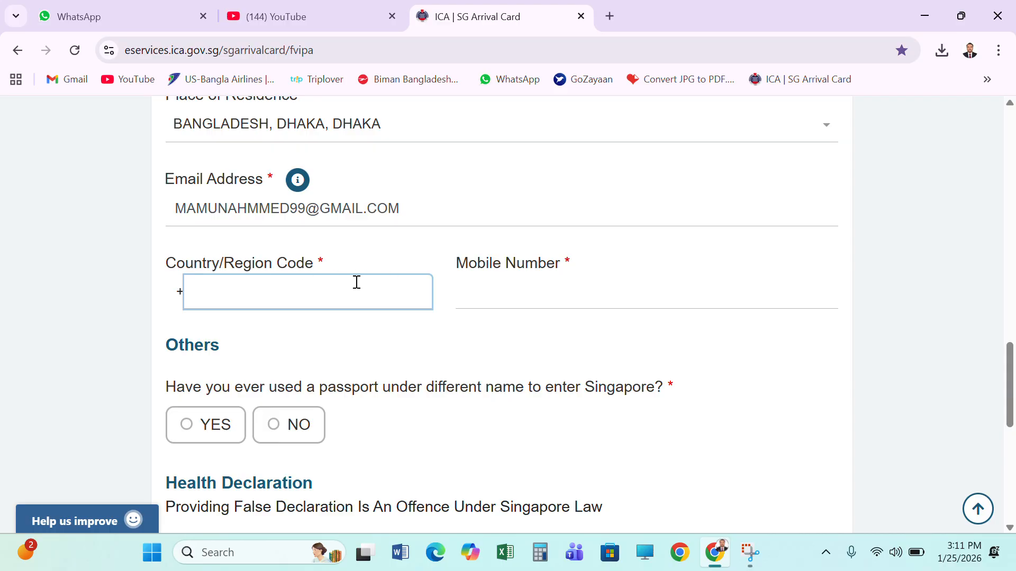
pyautogui.write('880')
pyautogui.press('Tab')
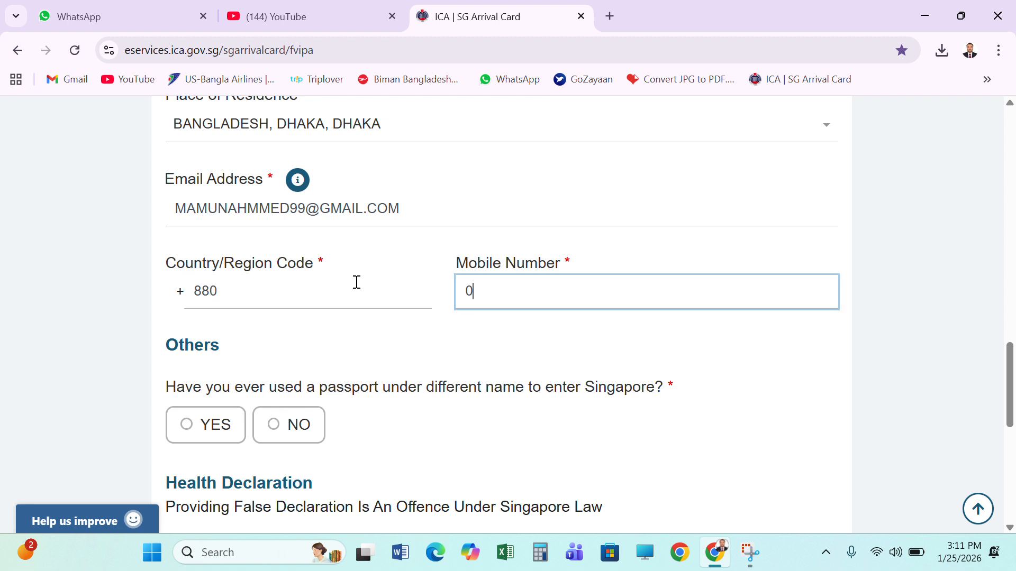
# Answer NO to ever having used a passport under a different name to enter Singapore
pyautogui.scroll(-1, 352, 284)
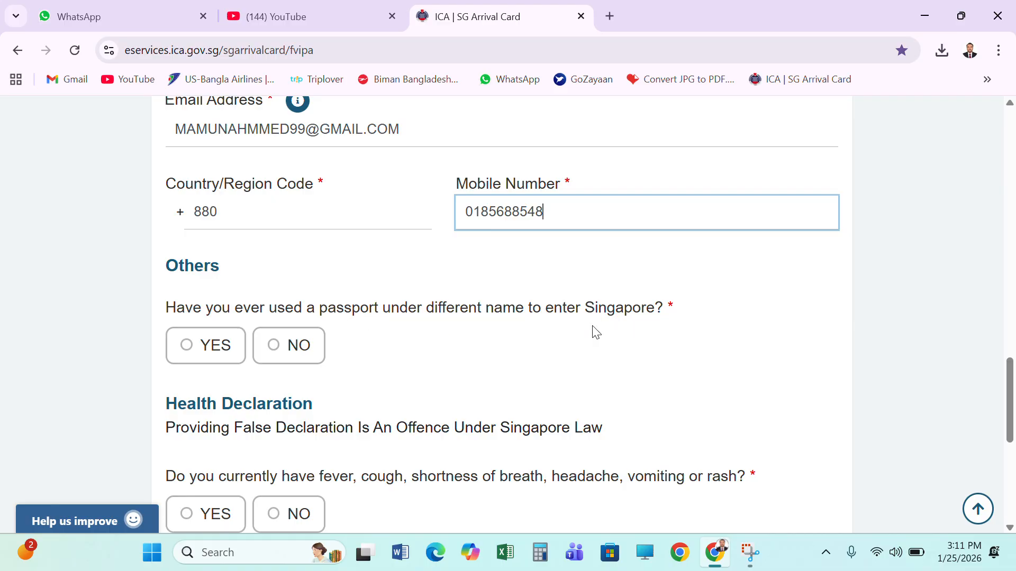
pyautogui.scroll(-1, 595, 332)
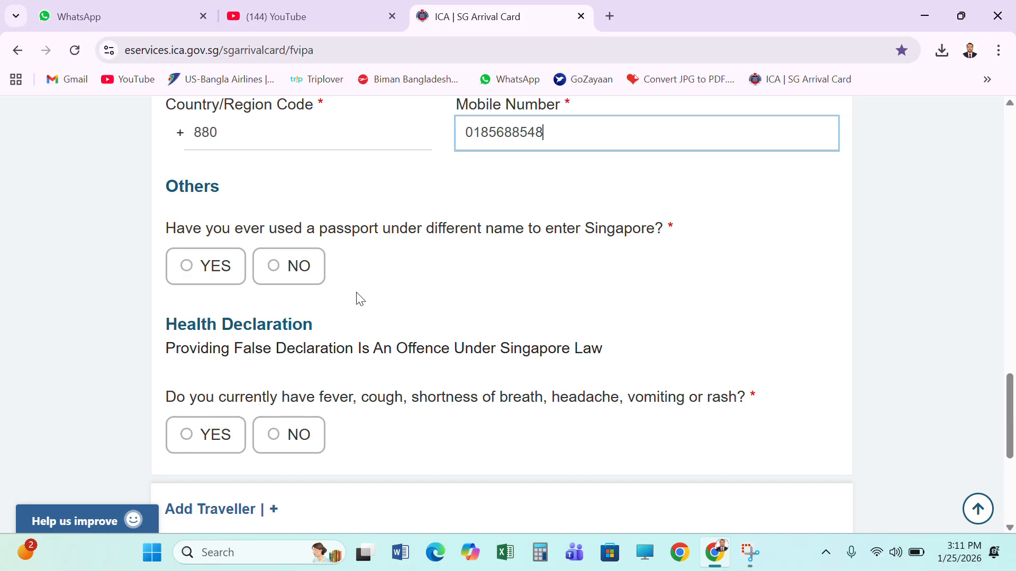
pyautogui.click(313, 274)
# Answer NO to the health declaration questions on symptoms and listed African or Latin American countries, and proceed to the trip information stage
pyautogui.scroll(-1, 465, 304)
pyautogui.scroll(-1, 464, 312)
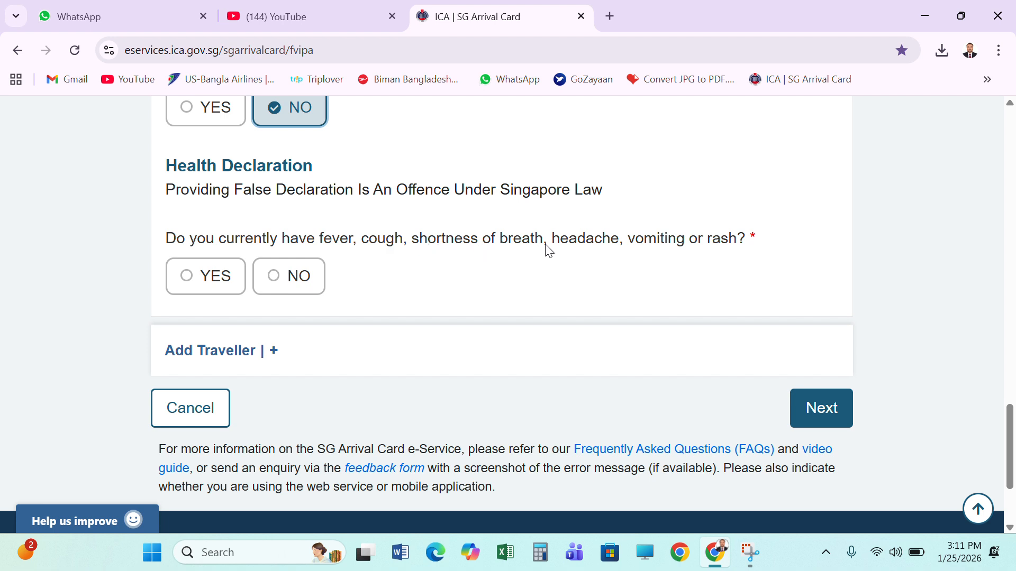
pyautogui.click(303, 276)
pyautogui.scroll(-1, 370, 289)
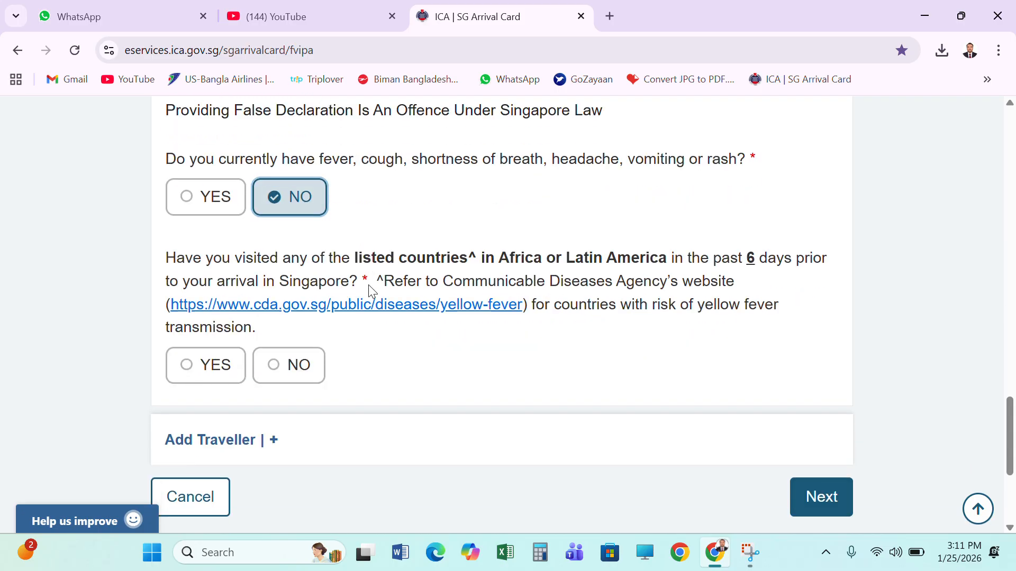
pyautogui.scroll(-1, 370, 289)
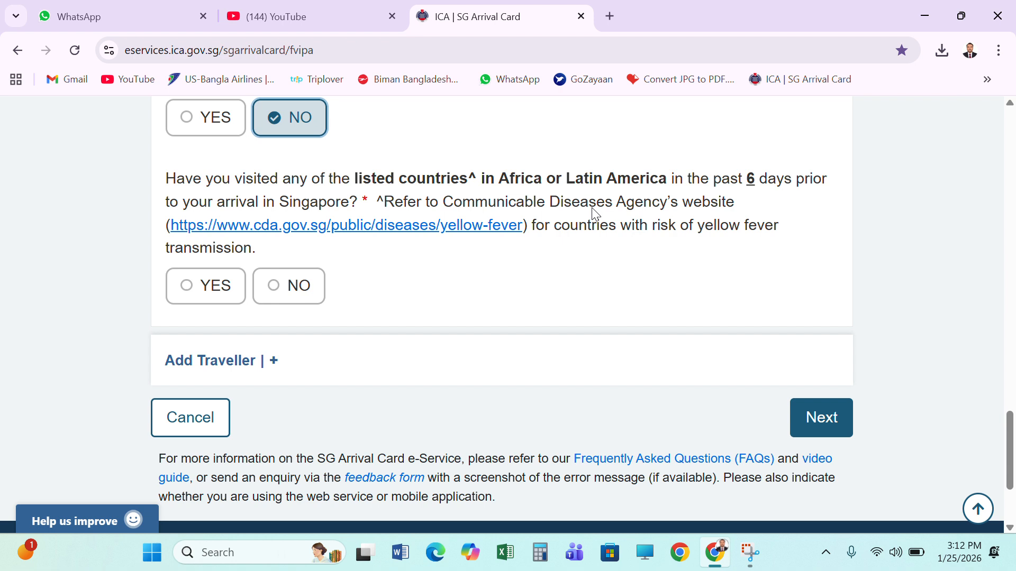
pyautogui.click(294, 286)
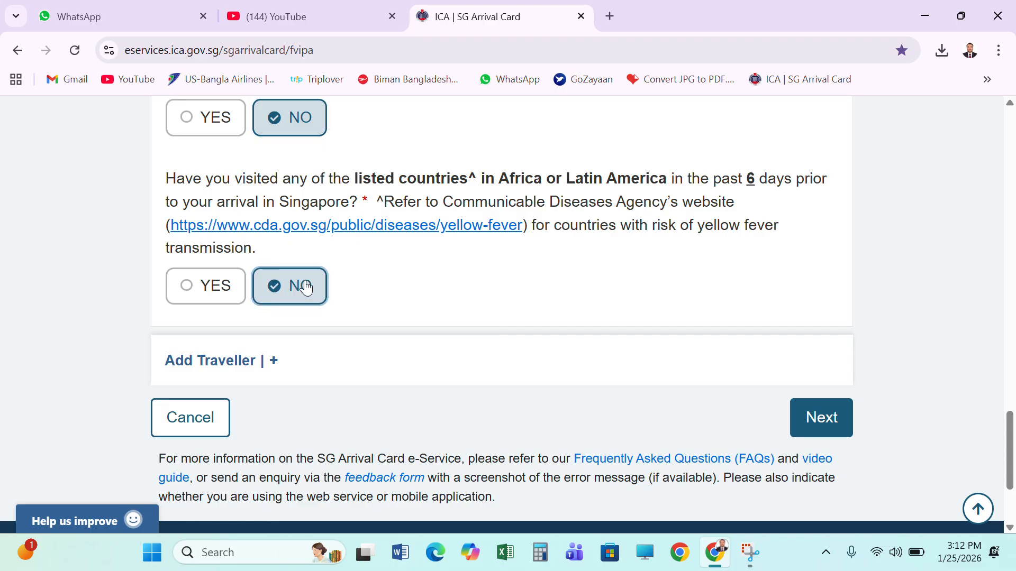
pyautogui.scroll(-3, 409, 295)
pyautogui.click(810, 258)
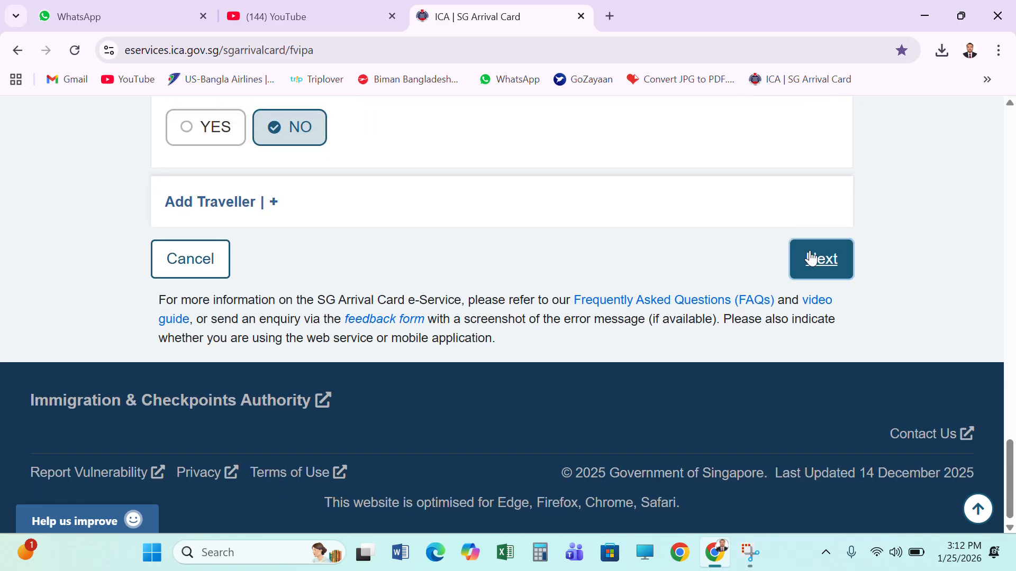
# Look over the trip information page, including its submission stages, the trip limit notice and the required trip fields
pyautogui.scroll(-4, 596, 329)
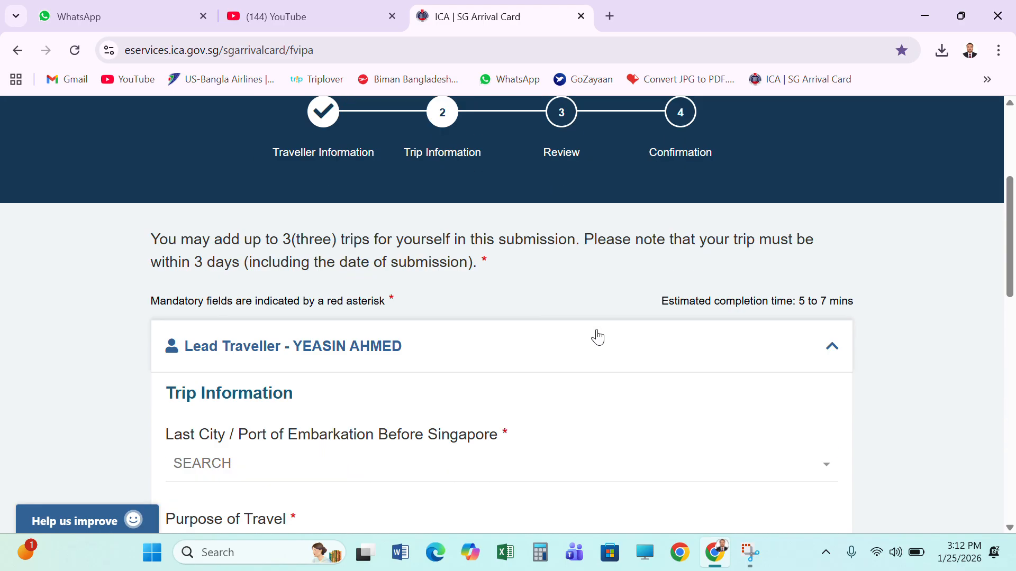
pyautogui.scroll(1, 567, 349)
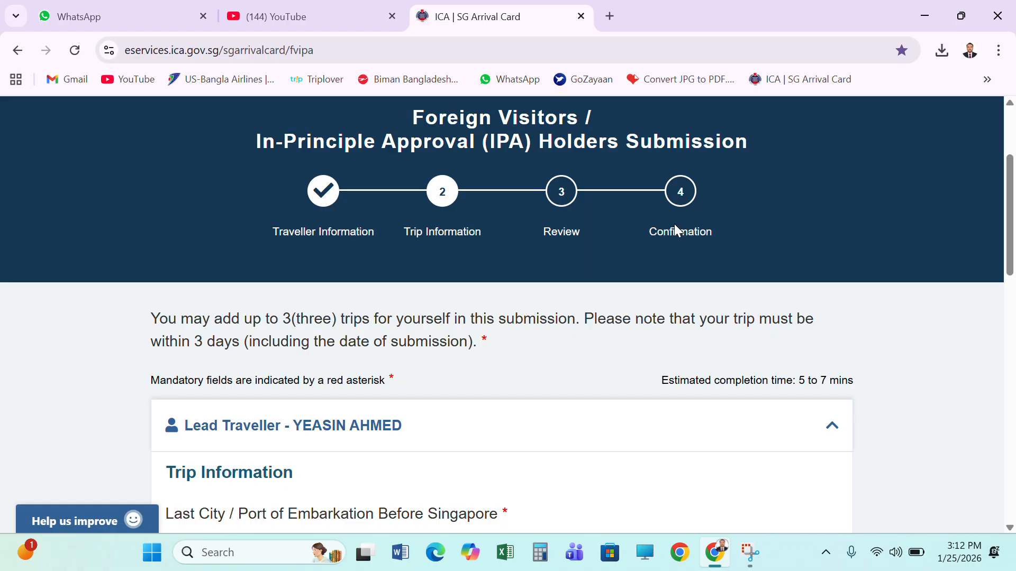
pyautogui.scroll(-1, 604, 267)
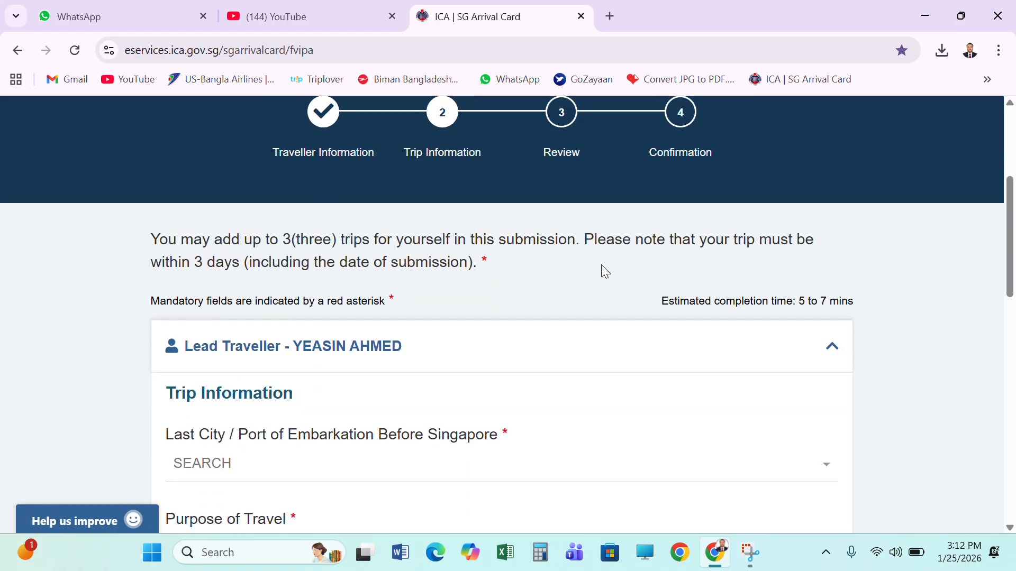
pyautogui.scroll(-2, 458, 236)
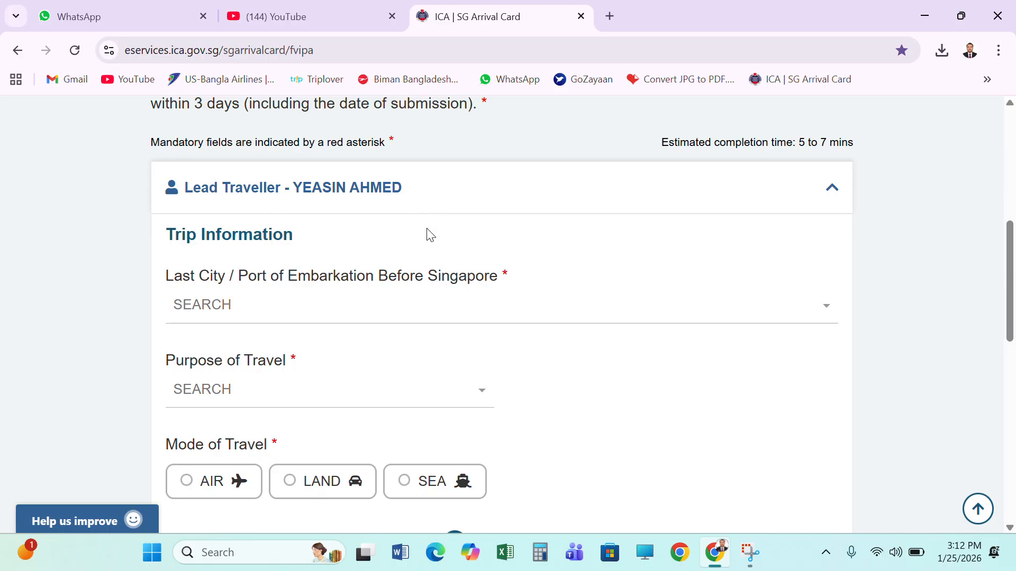
pyautogui.scroll(1, 428, 235)
pyautogui.scroll(-3, 428, 236)
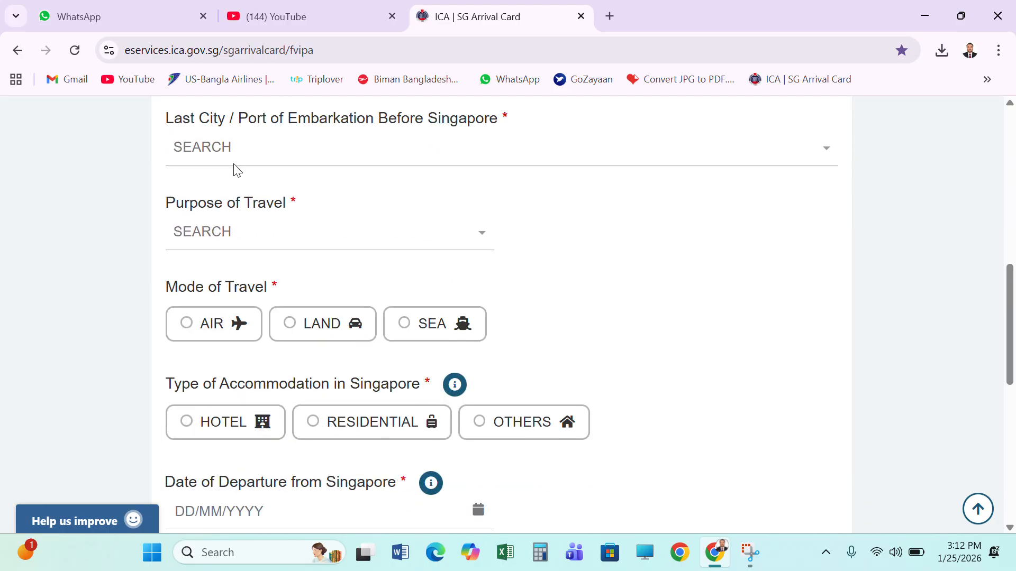
pyautogui.scroll(1, 205, 229)
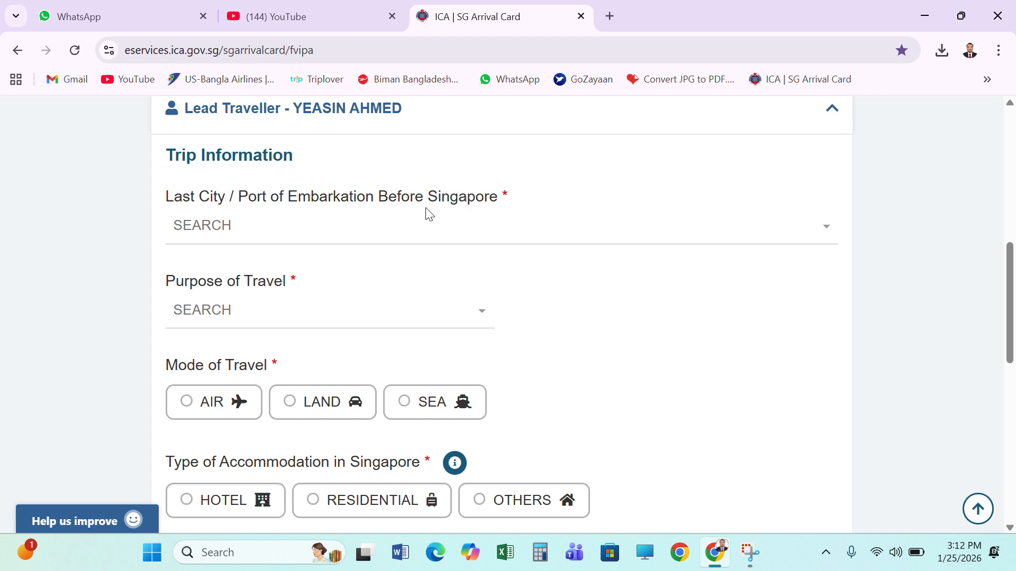
# Set the last city before Singapore to BANGLADESH, DHAKA, DHAKA and the purpose of travel to Holiday/Sightseeing/Leisure
pyautogui.click(379, 239)
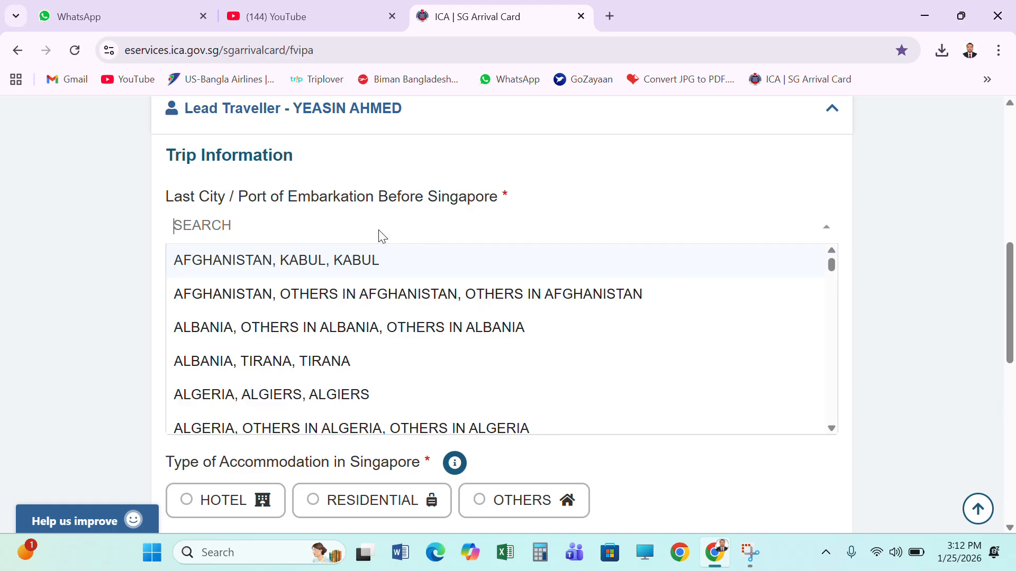
pyautogui.write('DHAKA')
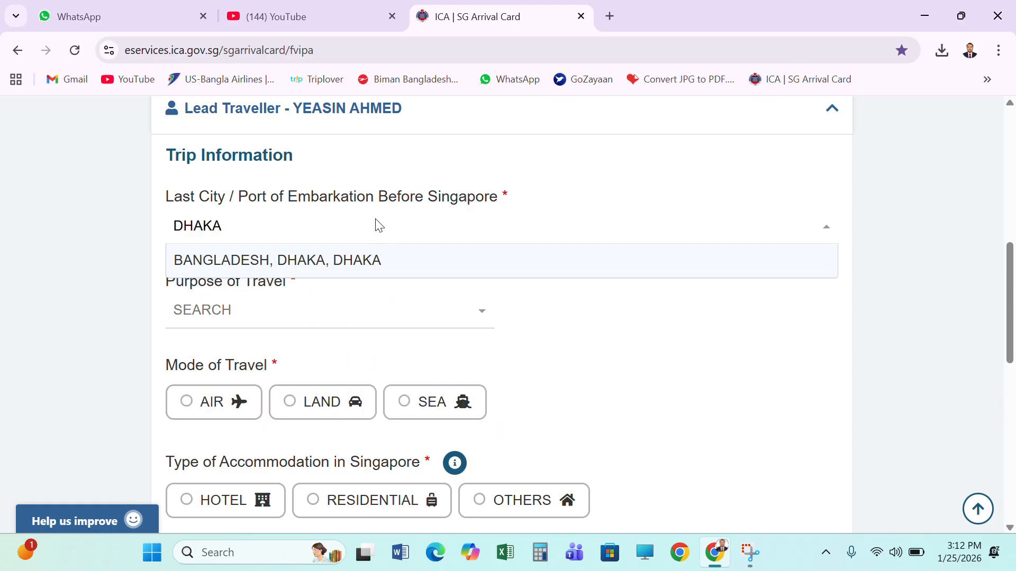
pyautogui.click(345, 267)
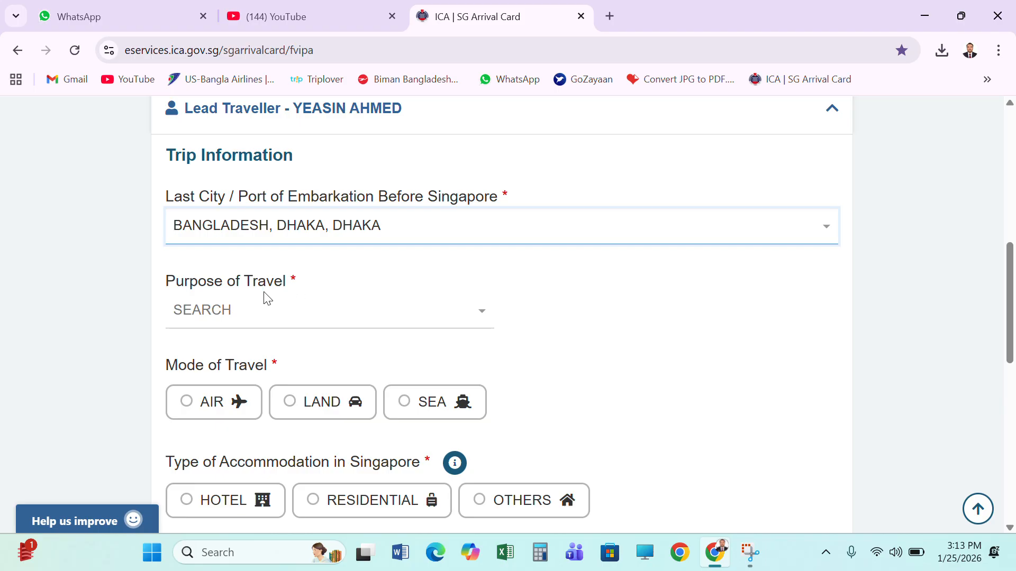
pyautogui.click(253, 314)
pyautogui.scroll(-1, 280, 314)
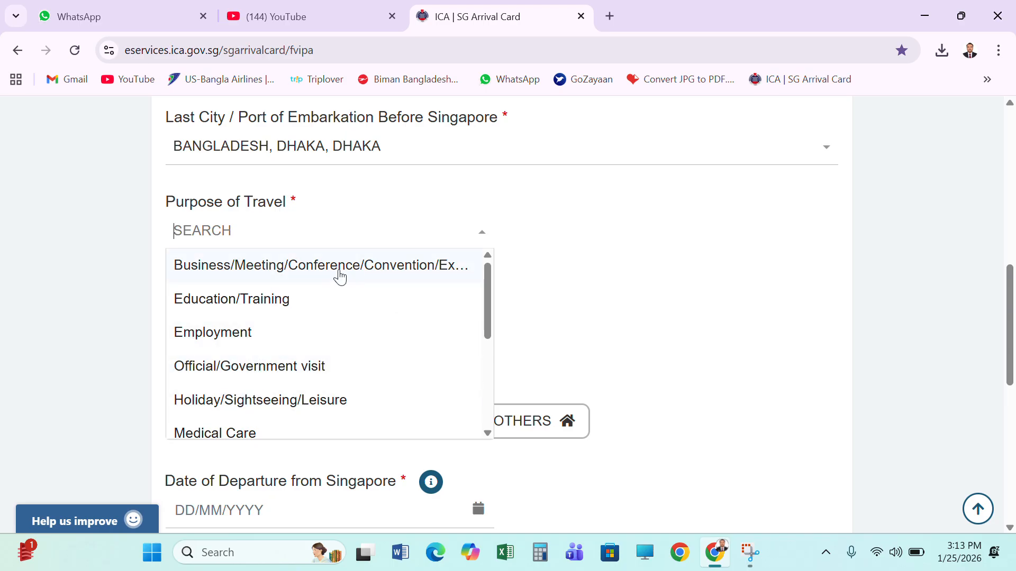
pyautogui.click(300, 403)
# Choose AIR as the mode of travel and COMMERCIAL FLIGHT as the mode of transport
pyautogui.scroll(-1, 433, 320)
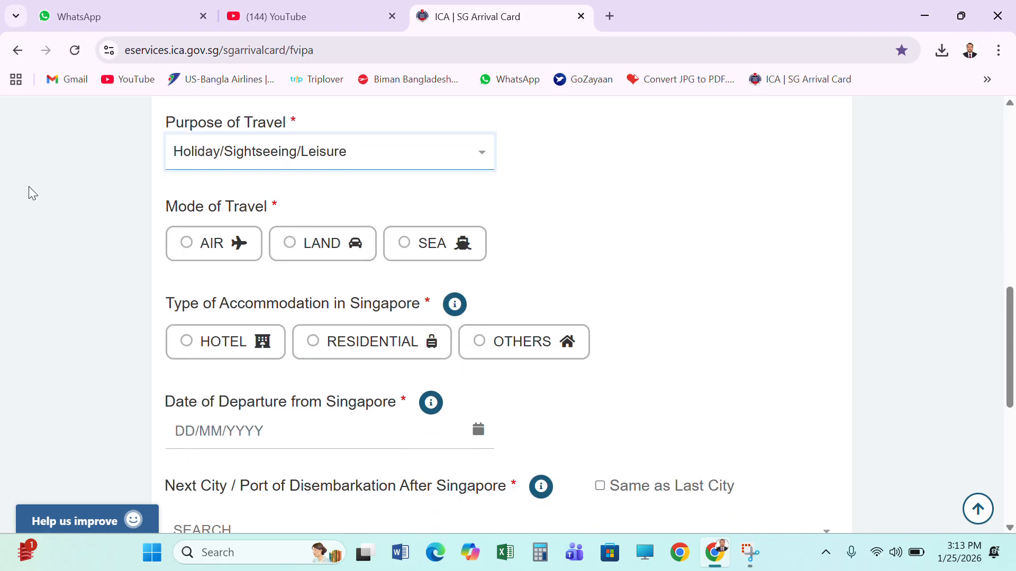
pyautogui.click(212, 248)
pyautogui.scroll(-1, 325, 288)
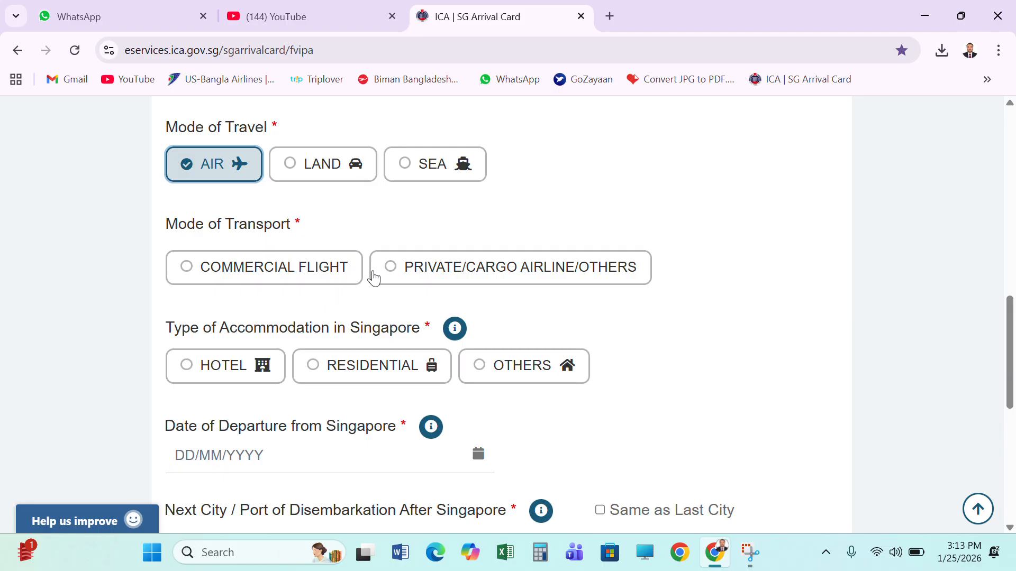
pyautogui.scroll(1, 381, 270)
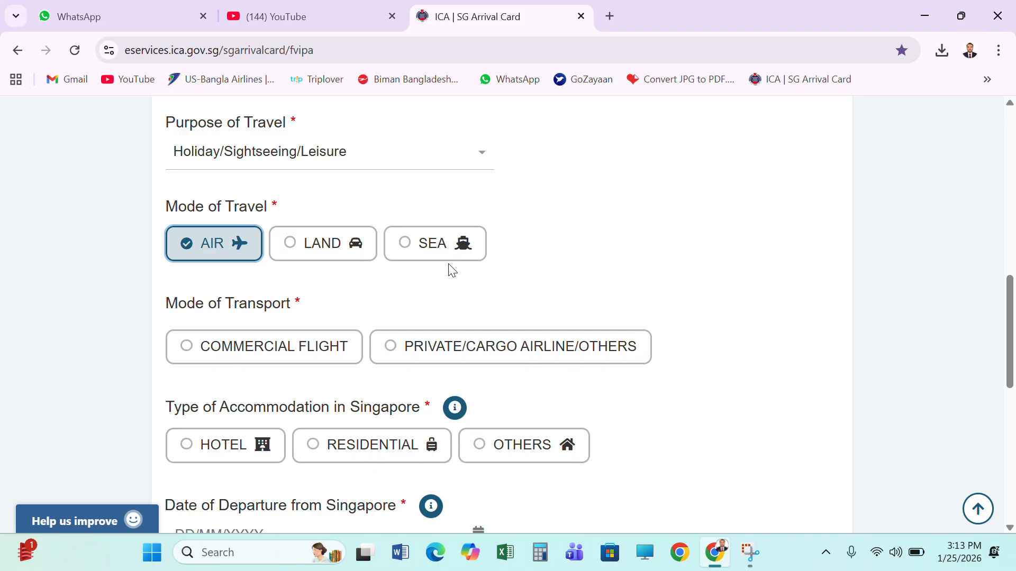
pyautogui.scroll(-1, 407, 273)
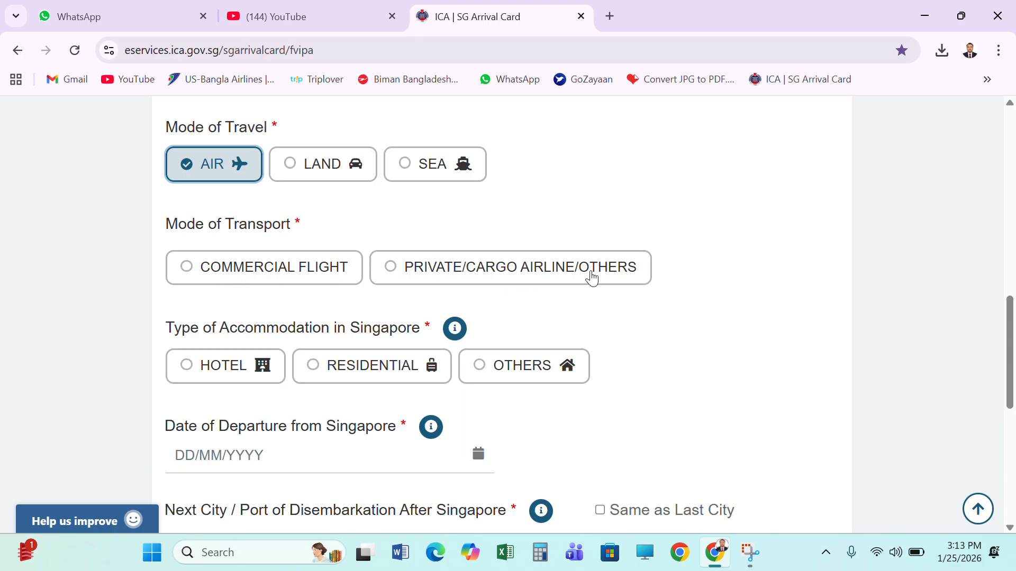
pyautogui.click(242, 275)
# Set the flight code to US-BANGLA AIRLINES (BS) and the flight number to 307
pyautogui.scroll(-1, 242, 275)
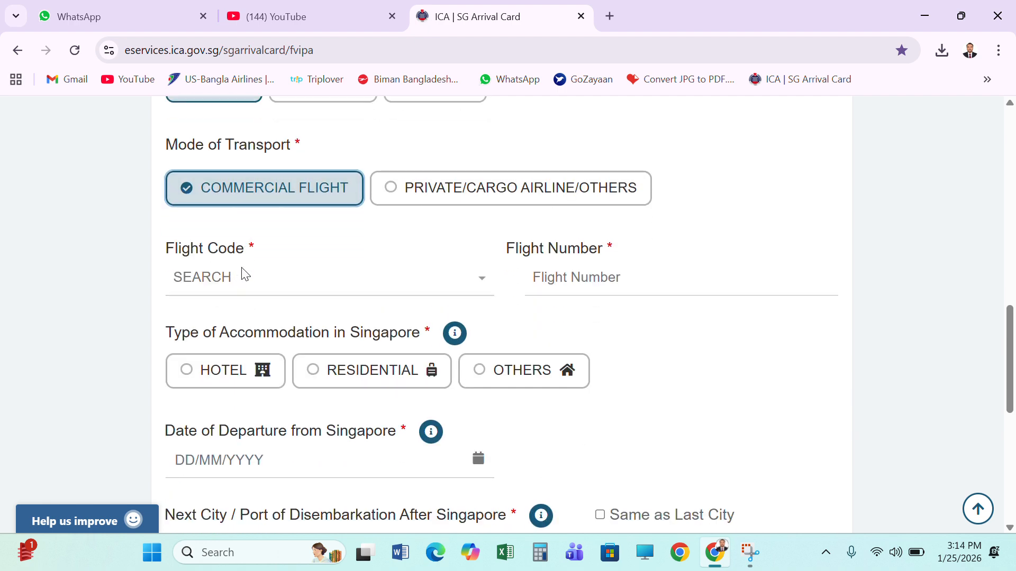
pyautogui.click(219, 279)
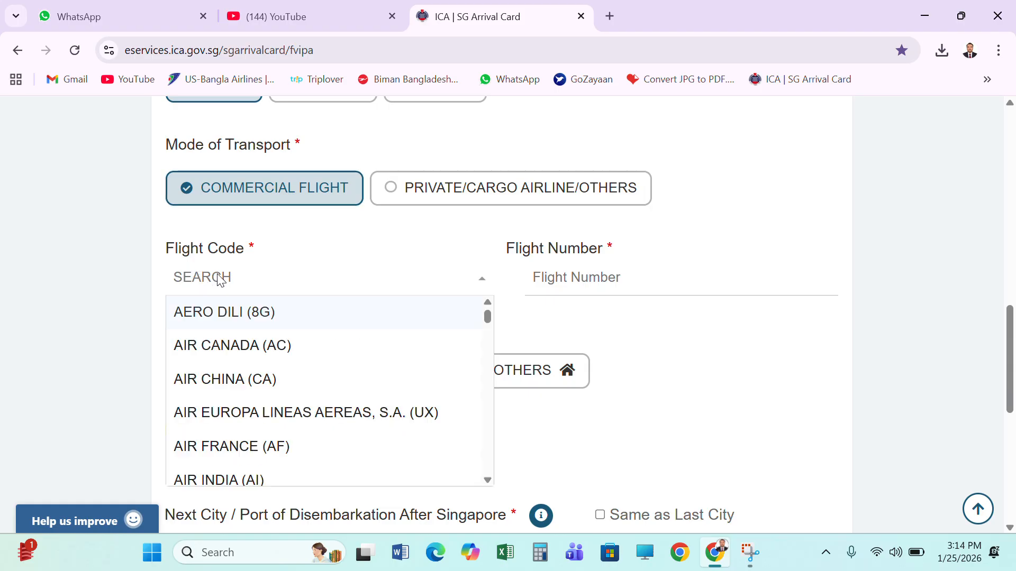
pyautogui.write('US')
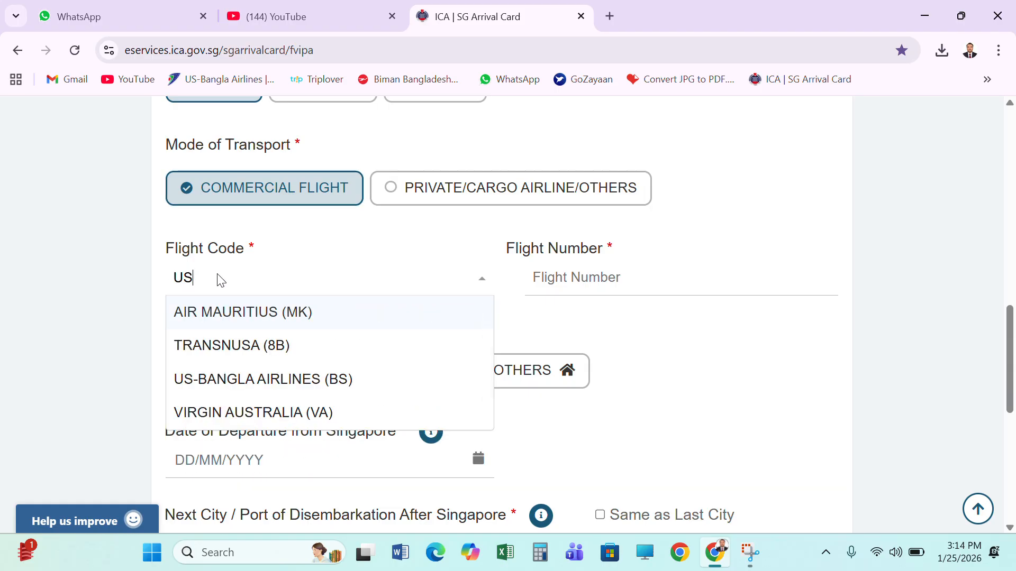
pyautogui.write(' BANG')
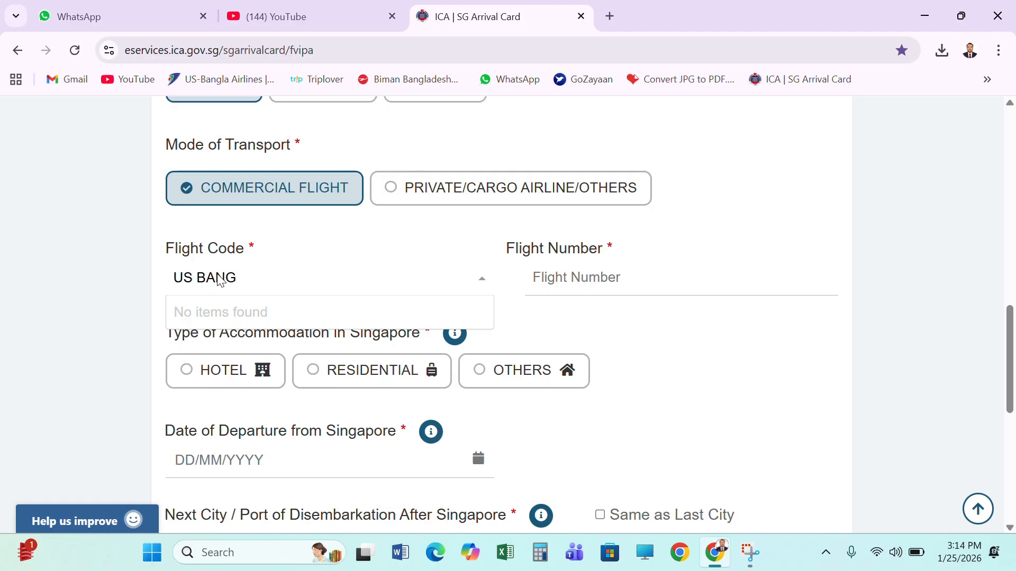
pyautogui.press('BackSpace')
pyautogui.press('BackSpace')
pyautogui.press('BackSpace')
pyautogui.press('BackSpace')
pyautogui.press('BackSpace')
pyautogui.press('BackSpace')
pyautogui.press('BackSpace')
pyautogui.write('BS')
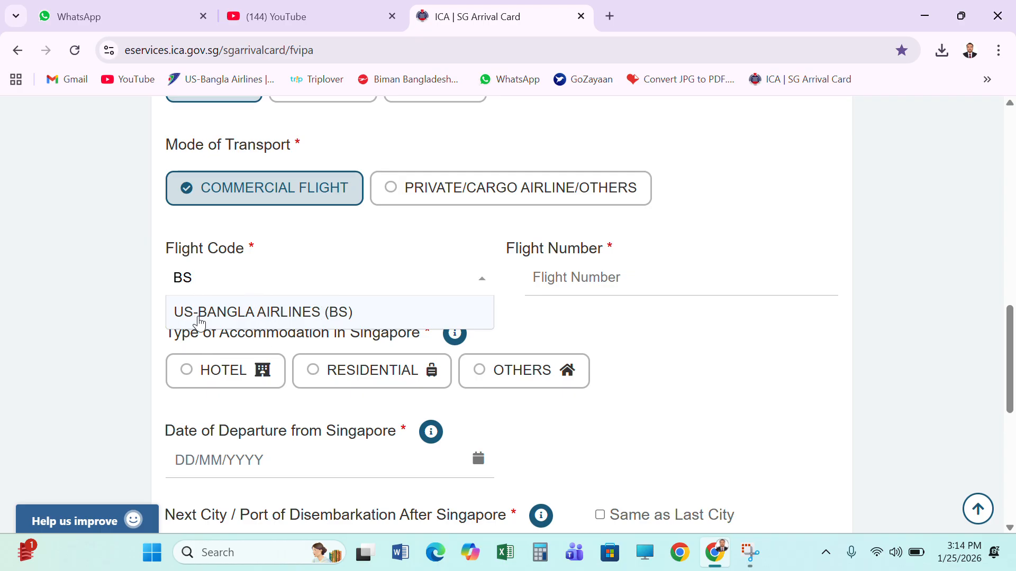
pyautogui.click(302, 312)
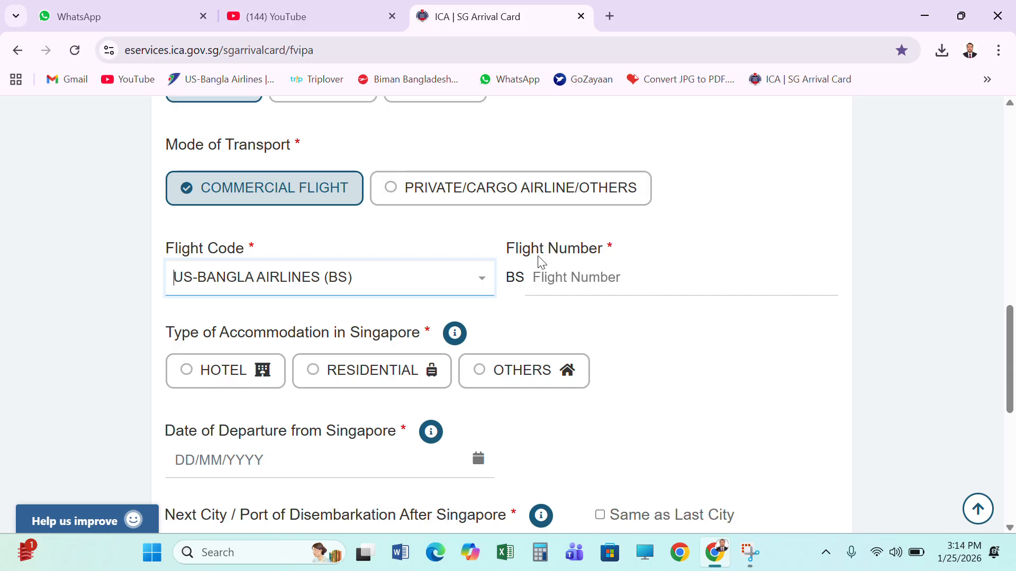
pyautogui.click(586, 279)
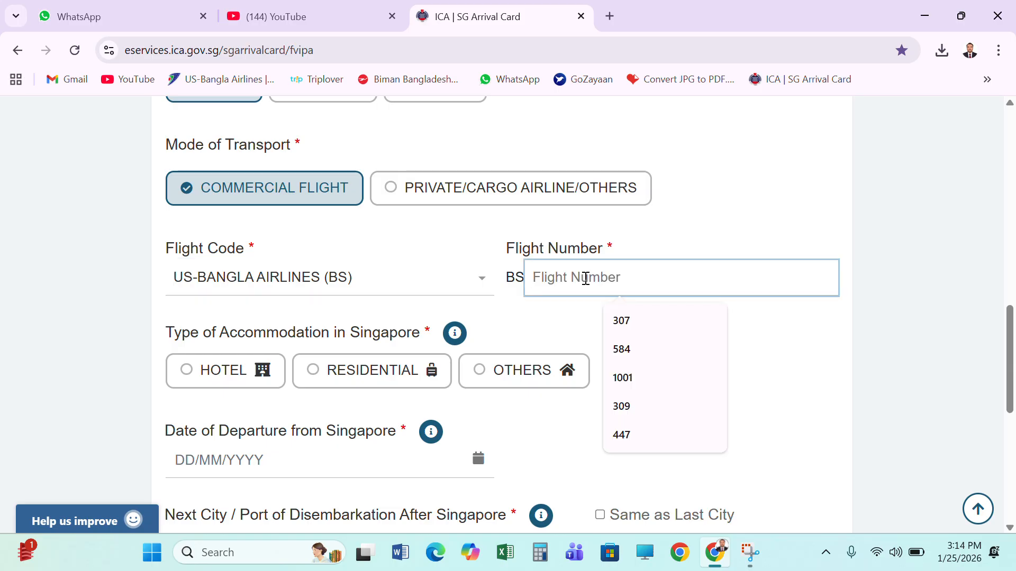
pyautogui.click(626, 322)
# Choose HOTEL as the accommodation type in Singapore and select A HOTEL DICKSON as the hotel
pyautogui.scroll(-1, 619, 335)
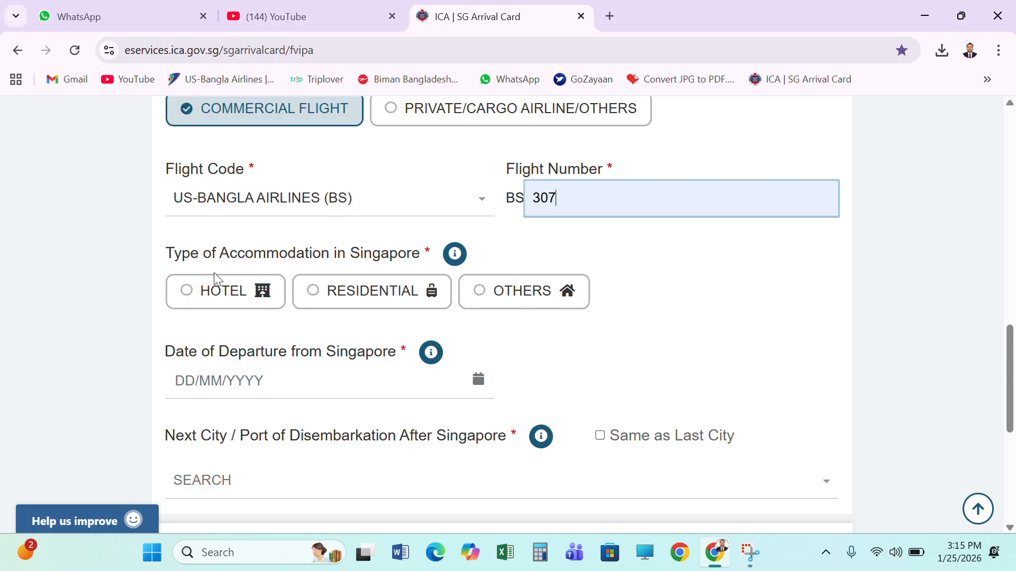
pyautogui.scroll(1, 260, 242)
pyautogui.scroll(1, 257, 245)
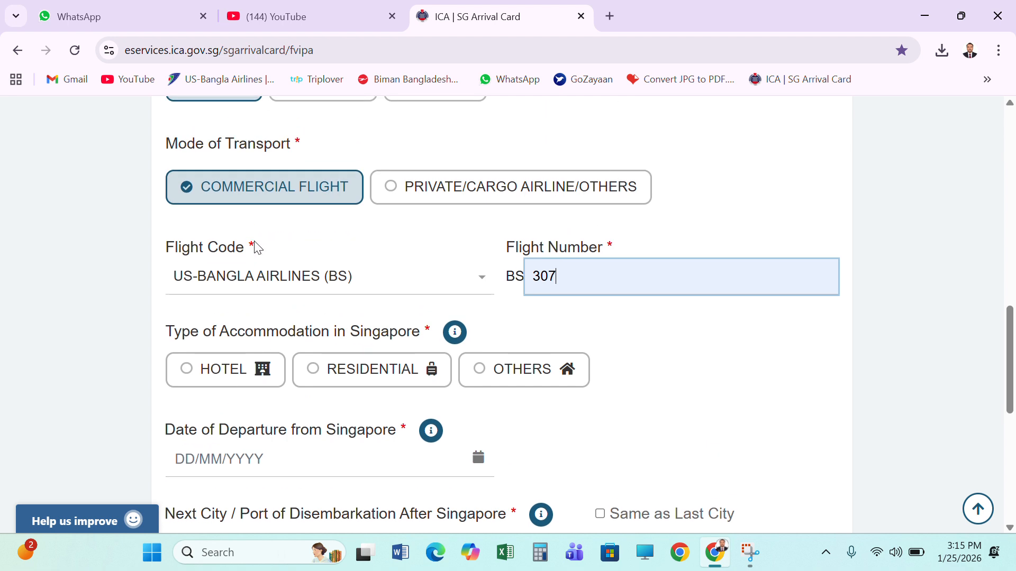
pyautogui.scroll(-2, 253, 260)
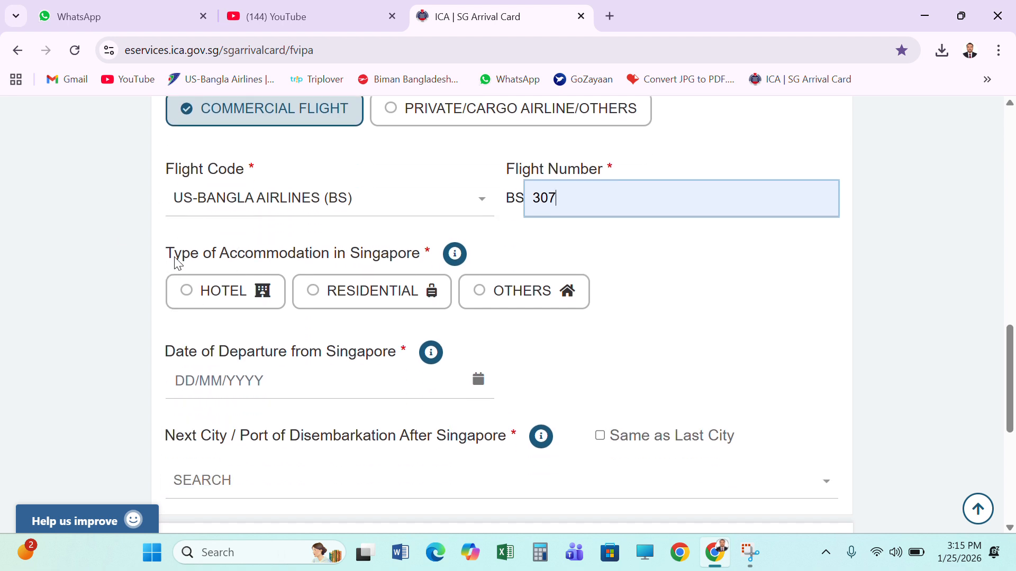
pyautogui.click(228, 291)
pyautogui.scroll(-1, 485, 326)
pyautogui.scroll(-3, 486, 325)
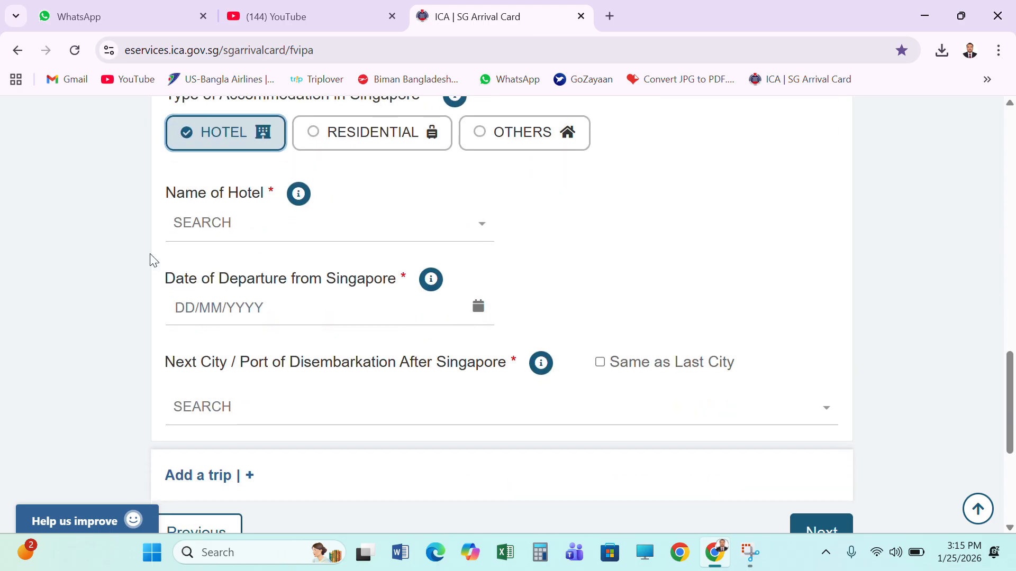
pyautogui.click(208, 229)
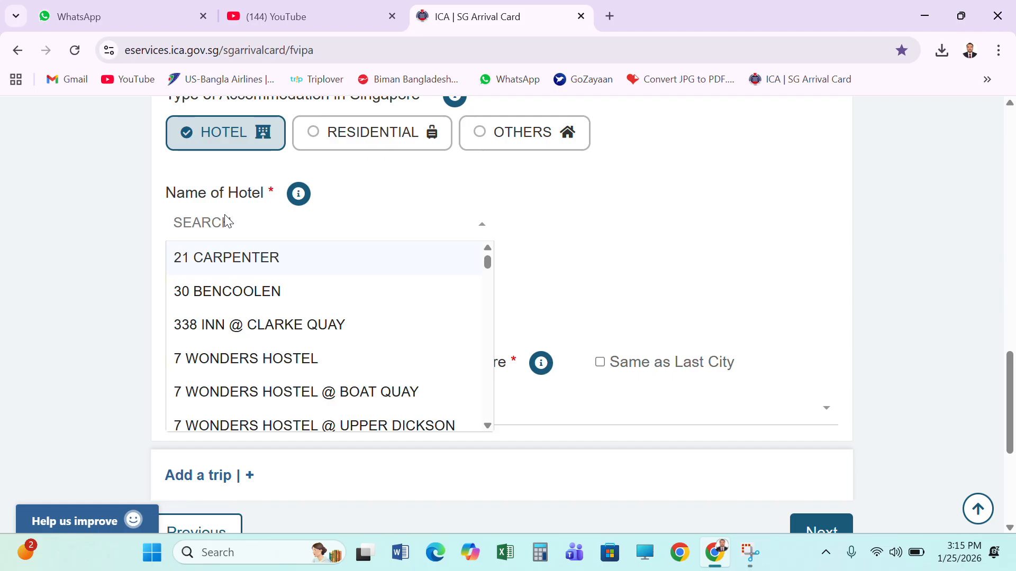
pyautogui.scroll(-3, 260, 302)
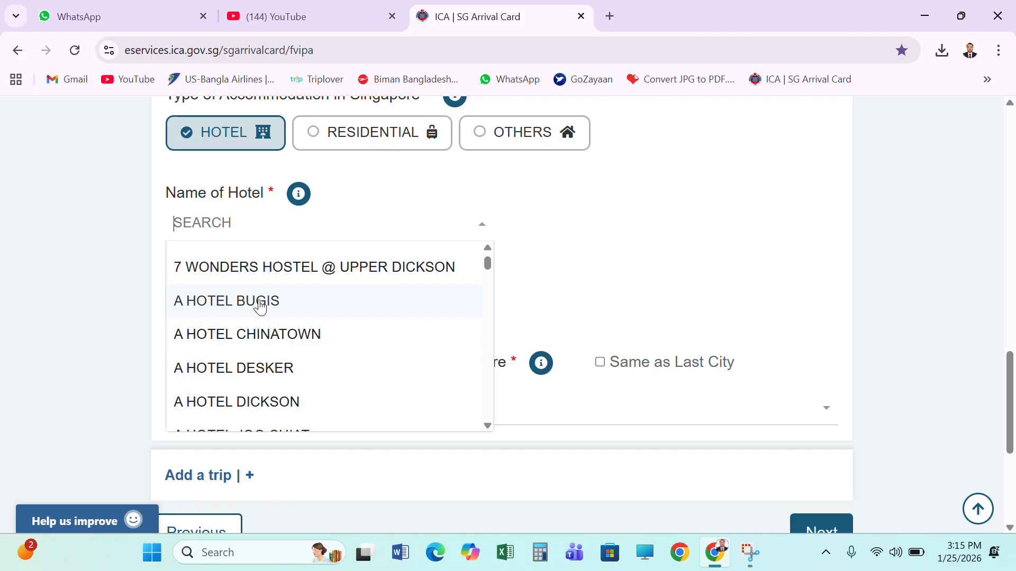
pyautogui.scroll(-2, 260, 306)
pyautogui.click(270, 324)
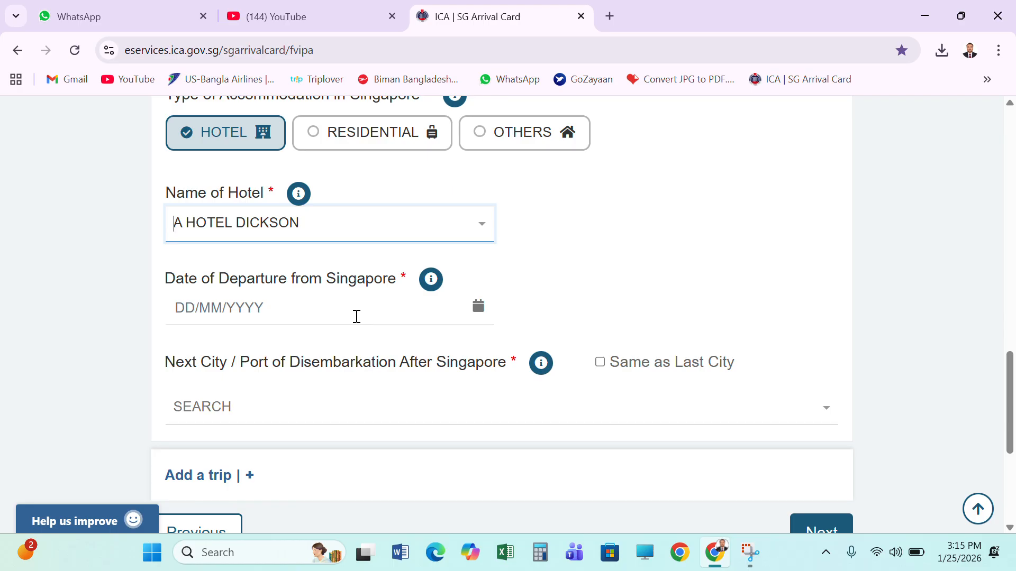
# Set the date of departure from Singapore to 31/01/2026
pyautogui.click(286, 304)
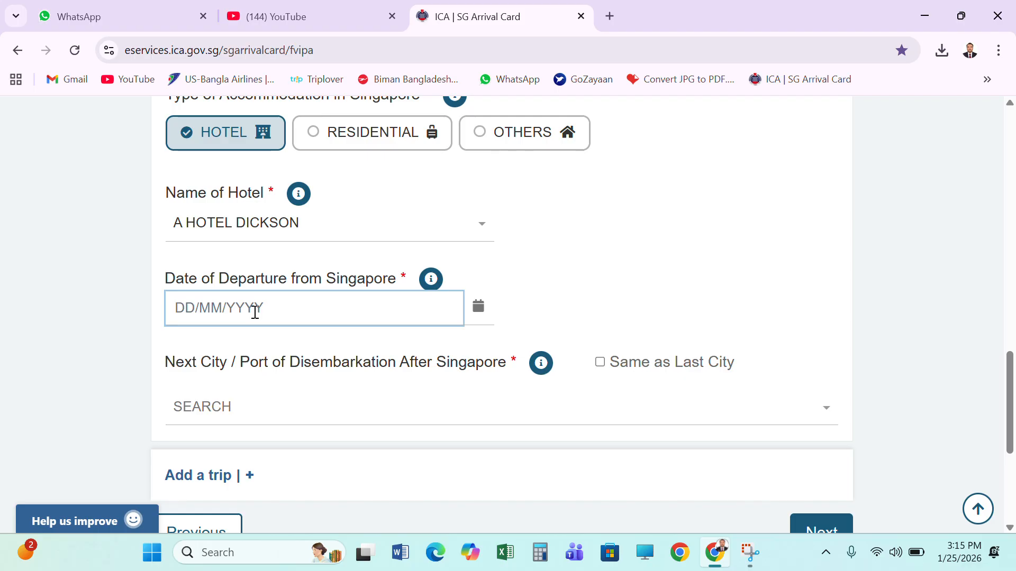
pyautogui.write('31/')
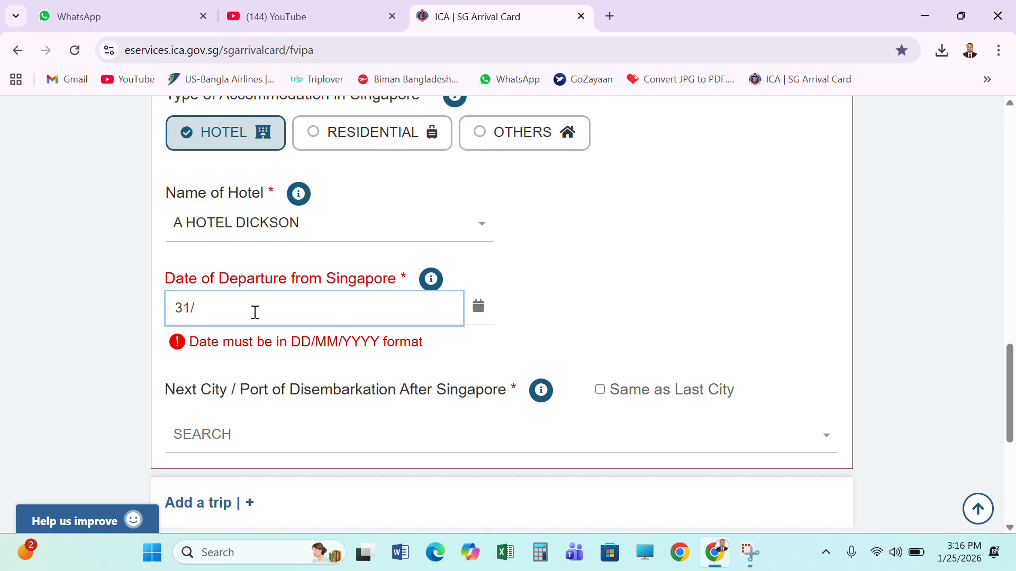
pyautogui.write('01/2026')
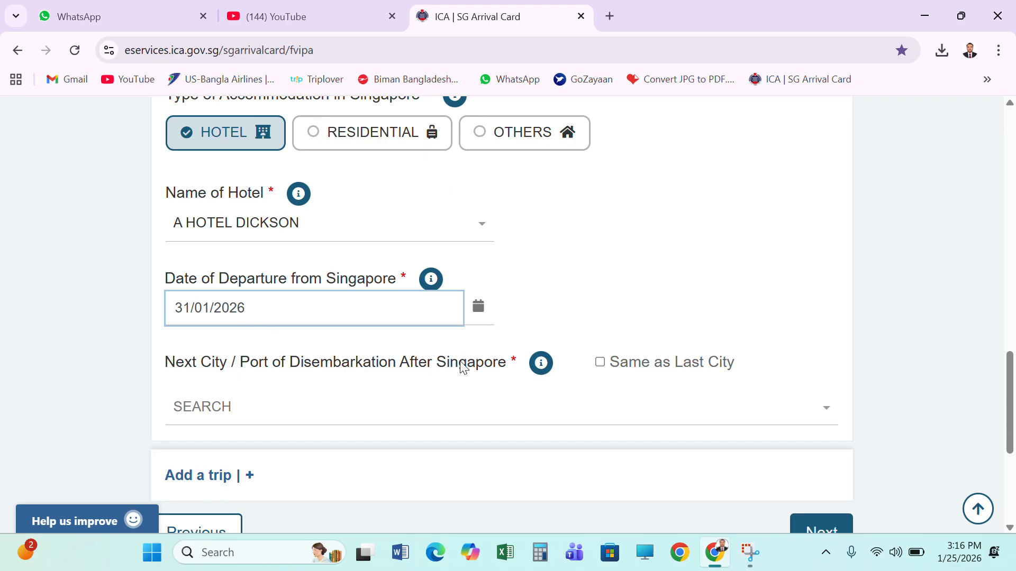
# Mark the next city after Singapore as the same as the last city and proceed to the review stage
pyautogui.scroll(-1, 463, 365)
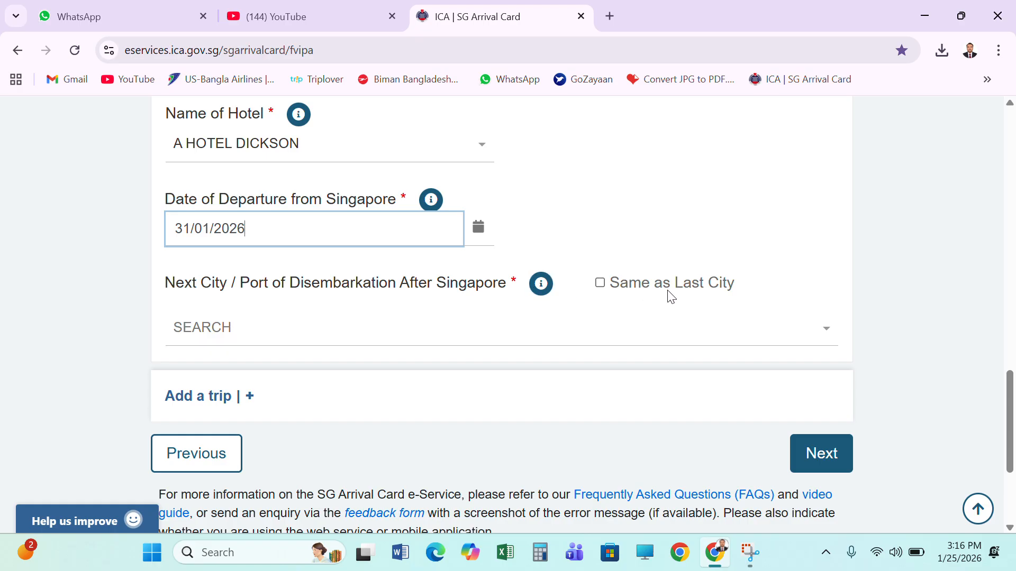
pyautogui.scroll(7, 499, 275)
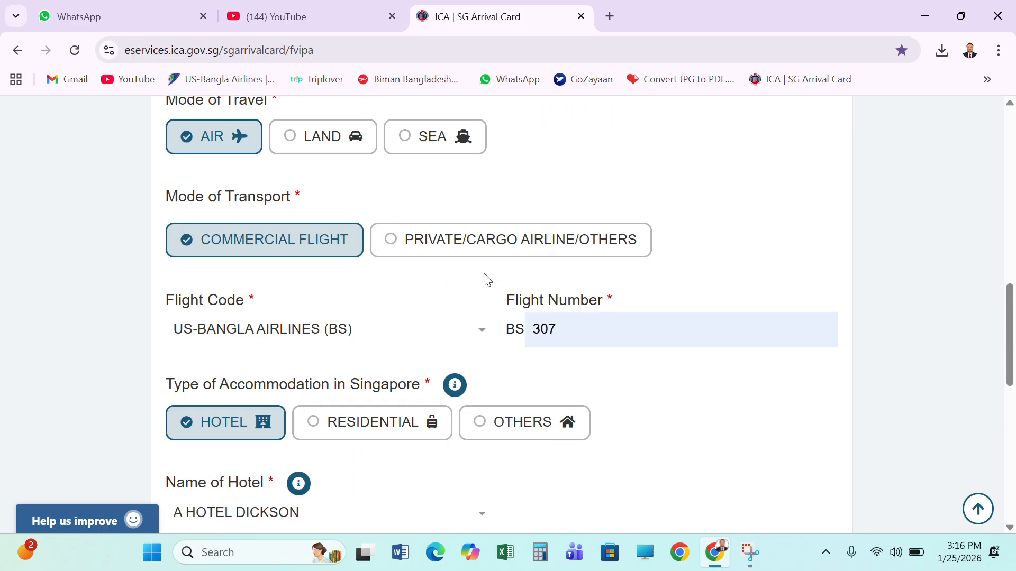
pyautogui.scroll(-11, 484, 281)
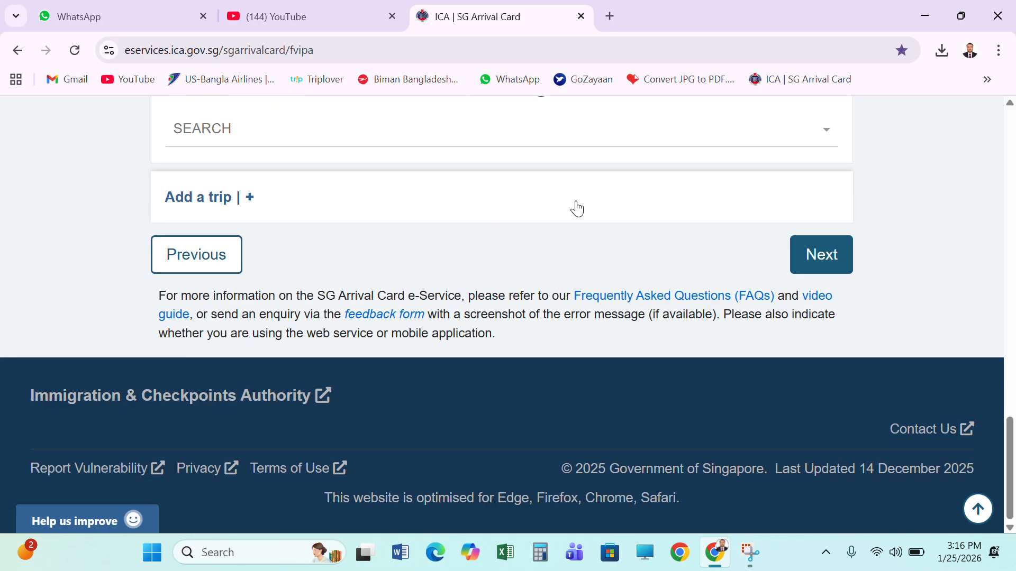
pyautogui.scroll(3, 576, 212)
pyautogui.click(600, 243)
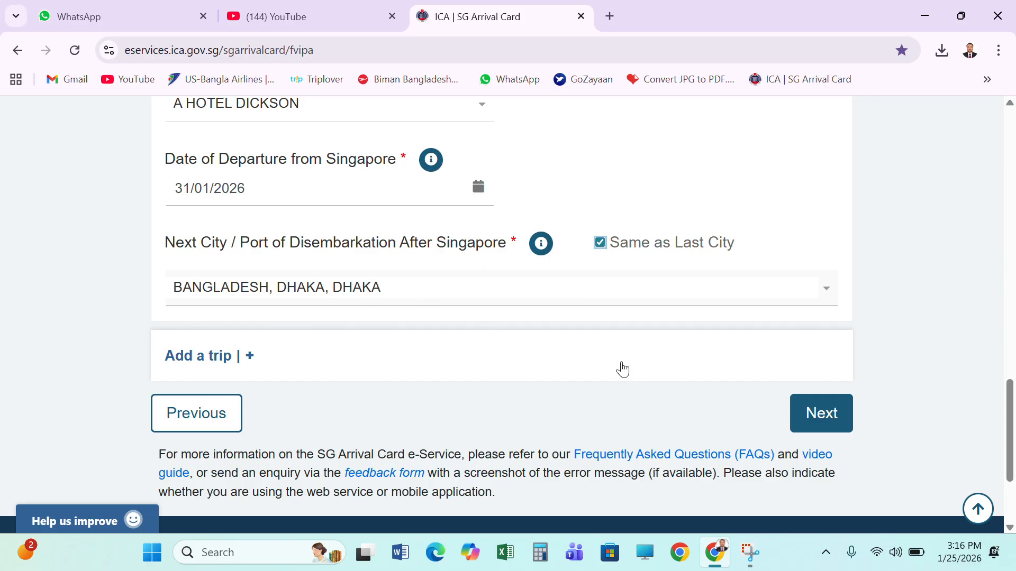
pyautogui.click(829, 420)
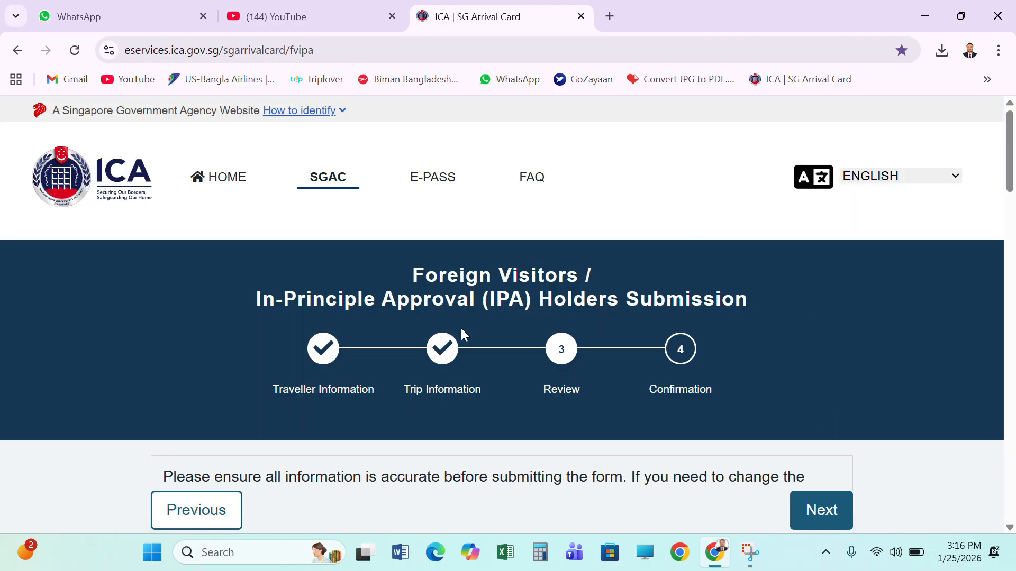
# Review the lead traveller's arrival, personal, health and trip details, and mark the declaration as read and agreed
pyautogui.scroll(-5, 463, 329)
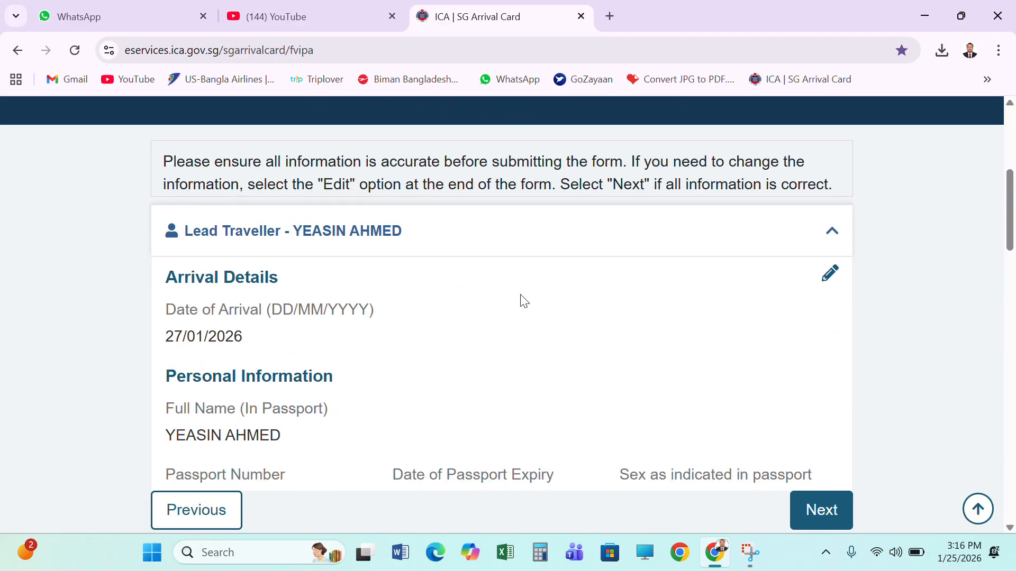
pyautogui.scroll(4, 521, 301)
pyautogui.scroll(-3, 521, 301)
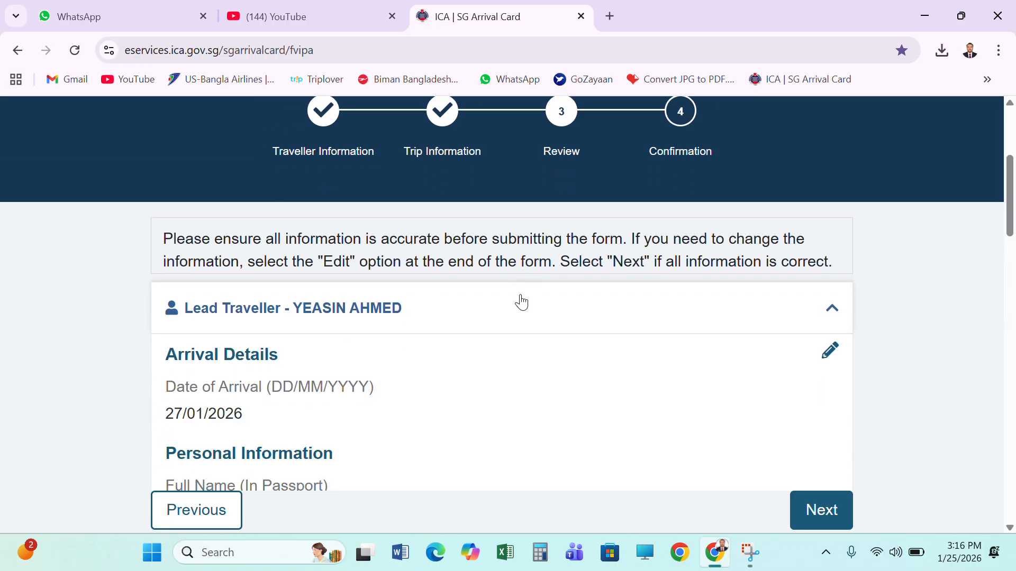
pyautogui.scroll(-1, 520, 302)
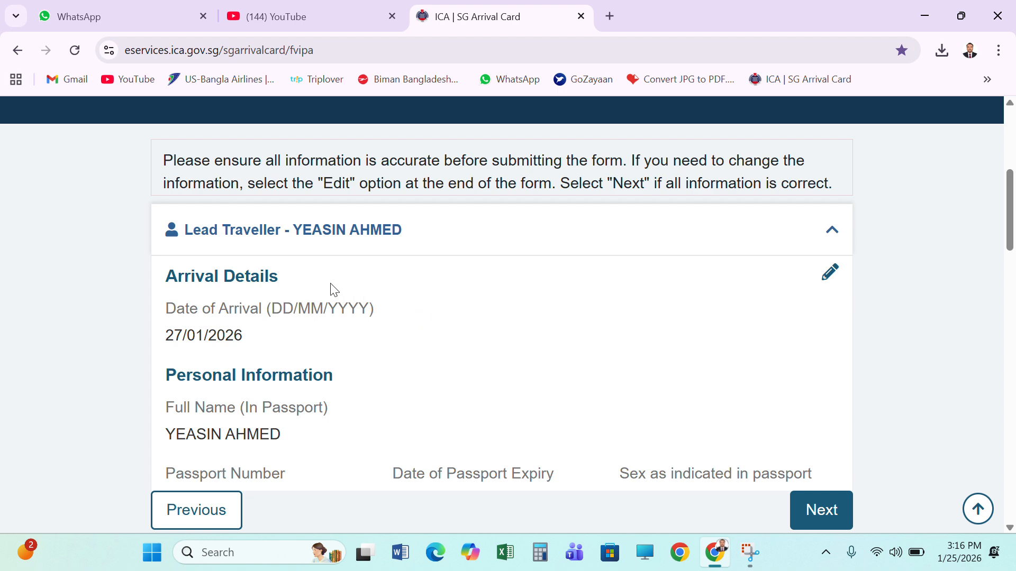
pyautogui.scroll(-3, 267, 303)
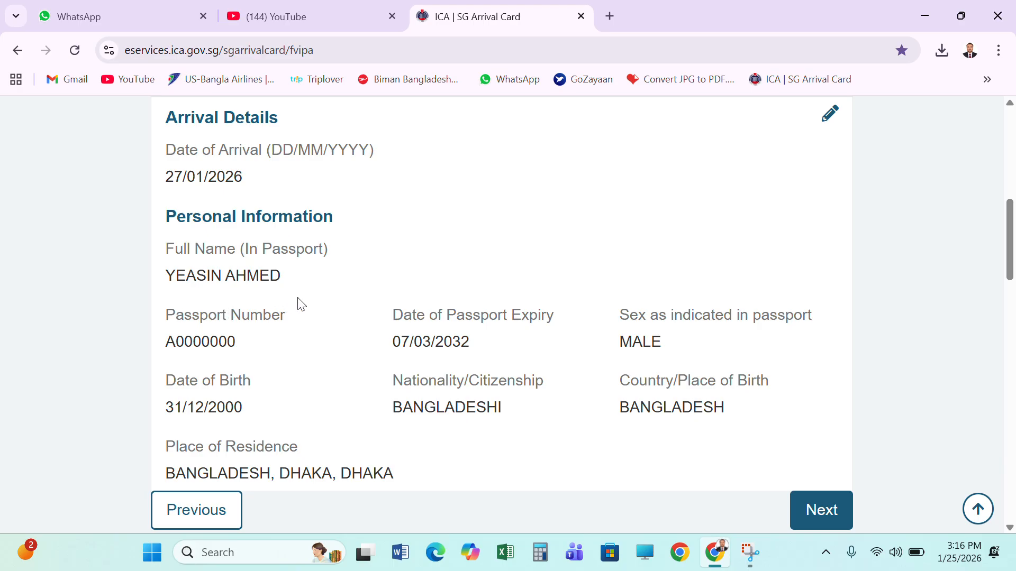
pyautogui.scroll(-4, 297, 302)
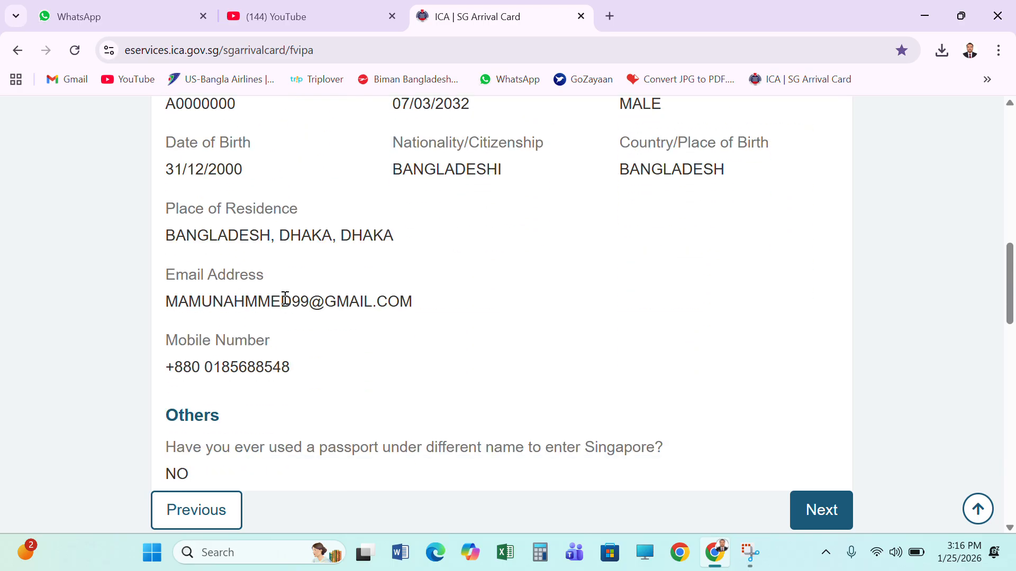
pyautogui.scroll(-9, 284, 299)
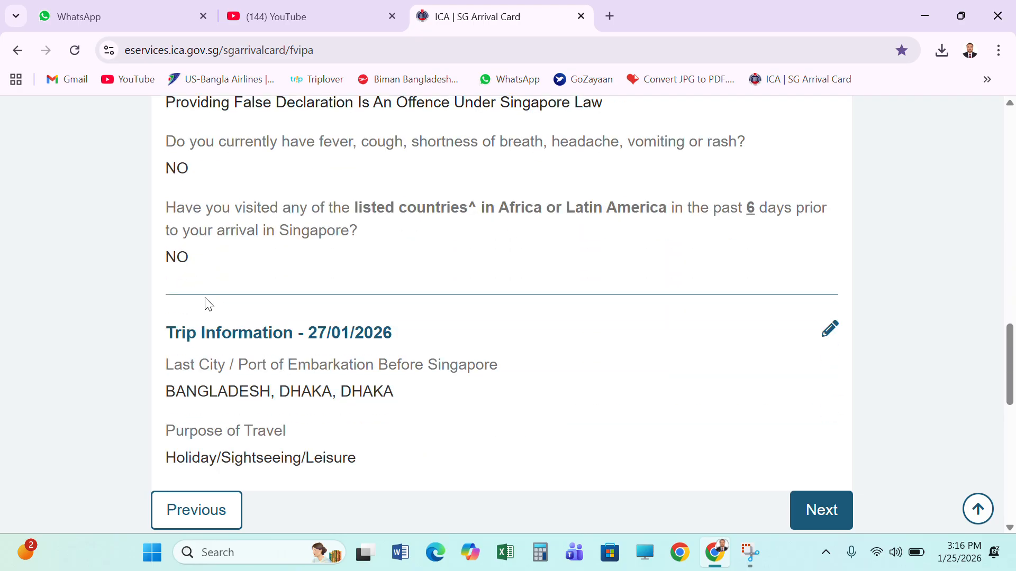
pyautogui.scroll(-9, 206, 298)
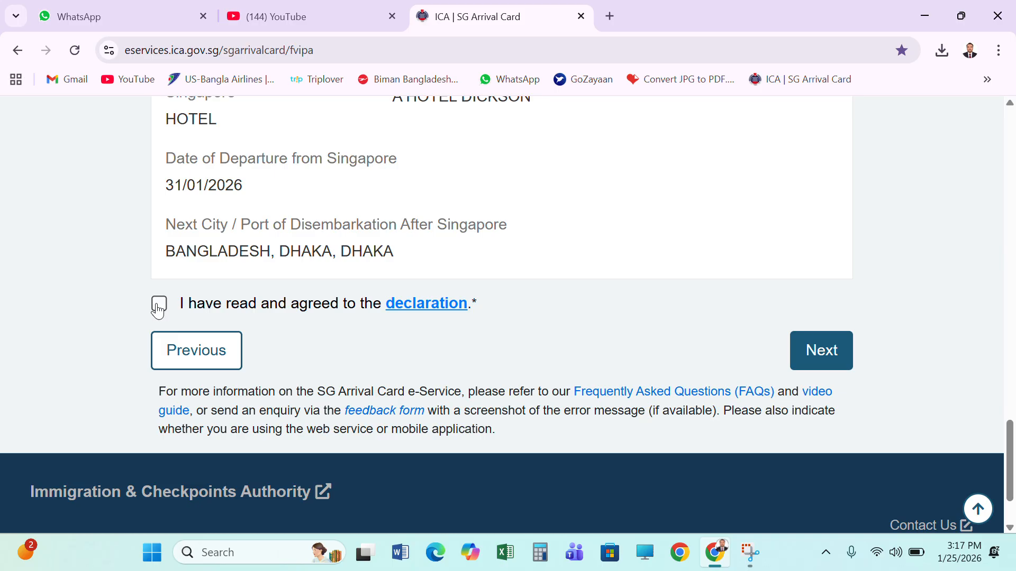
pyautogui.click(159, 307)
pyautogui.scroll(15, 845, 365)
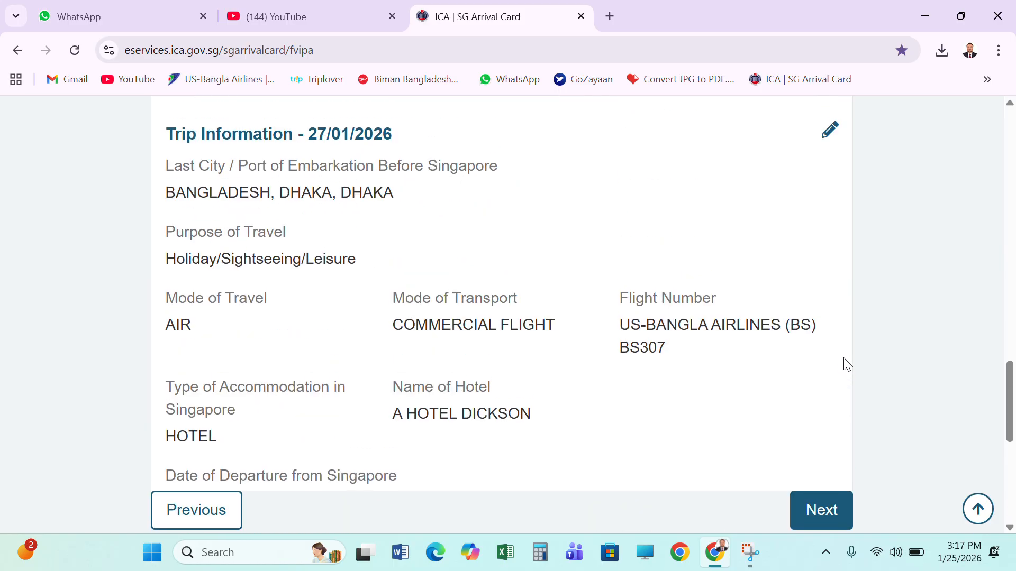
pyautogui.scroll(10, 845, 365)
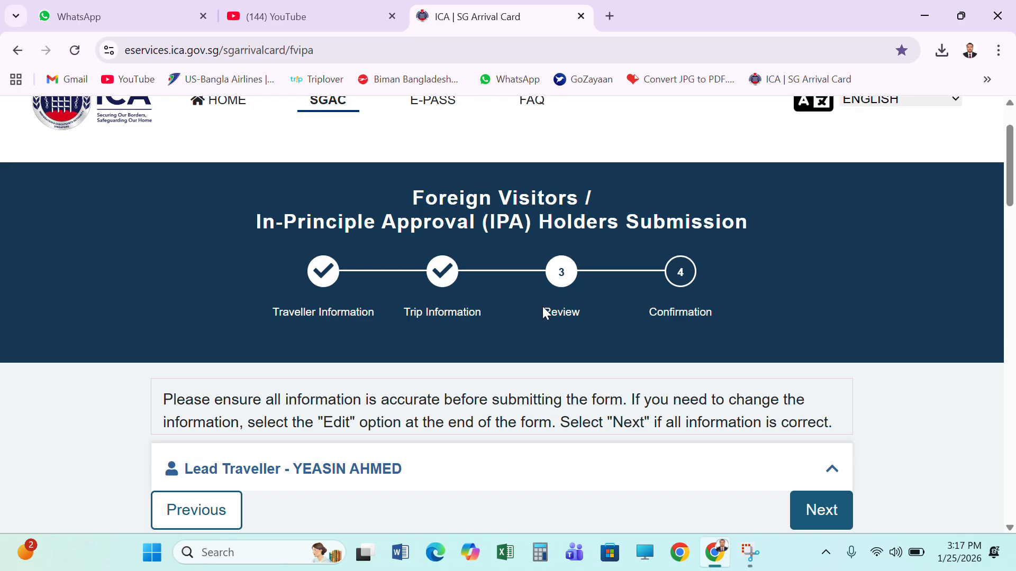
pyautogui.scroll(1, 542, 307)
pyautogui.scroll(-1, 543, 307)
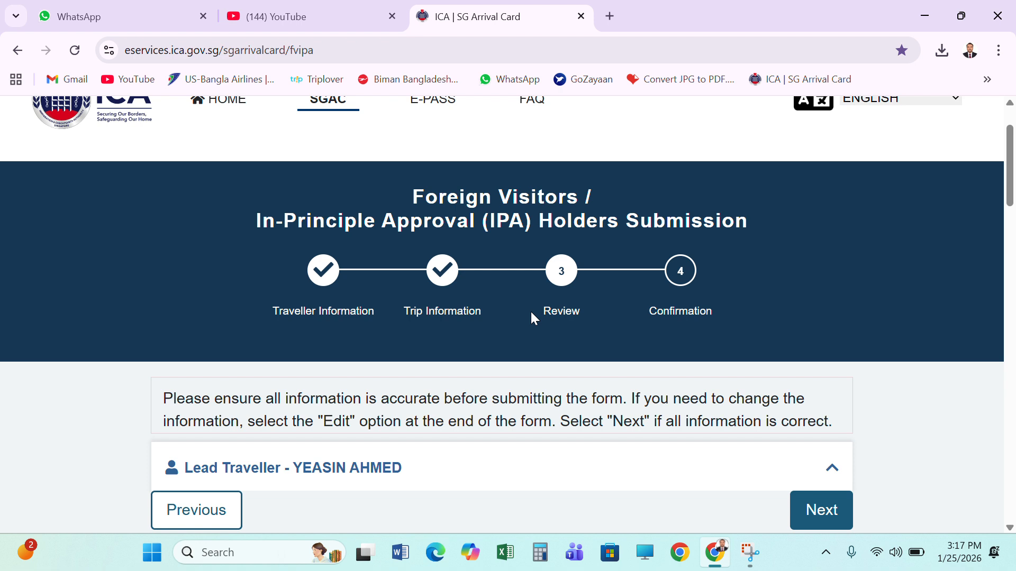
pyautogui.scroll(1, 531, 317)
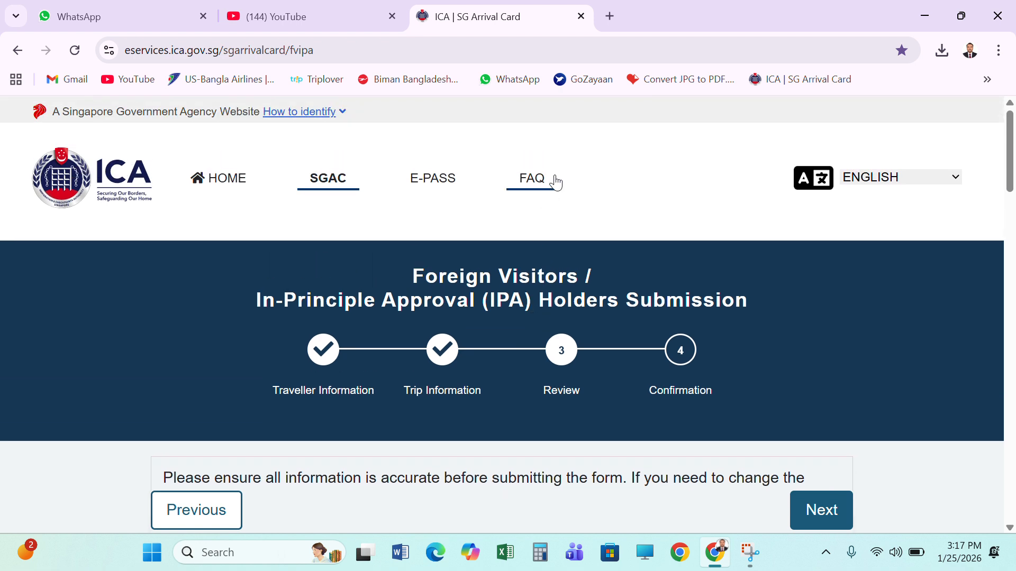